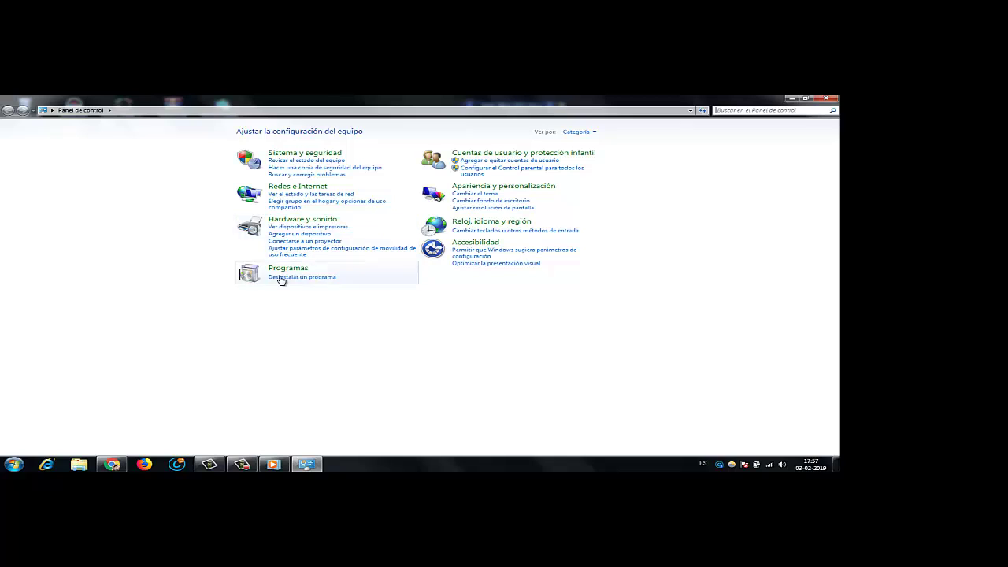
- Examine the list of installed programs in Control Panel's uninstall section and close the window
click(282, 278)
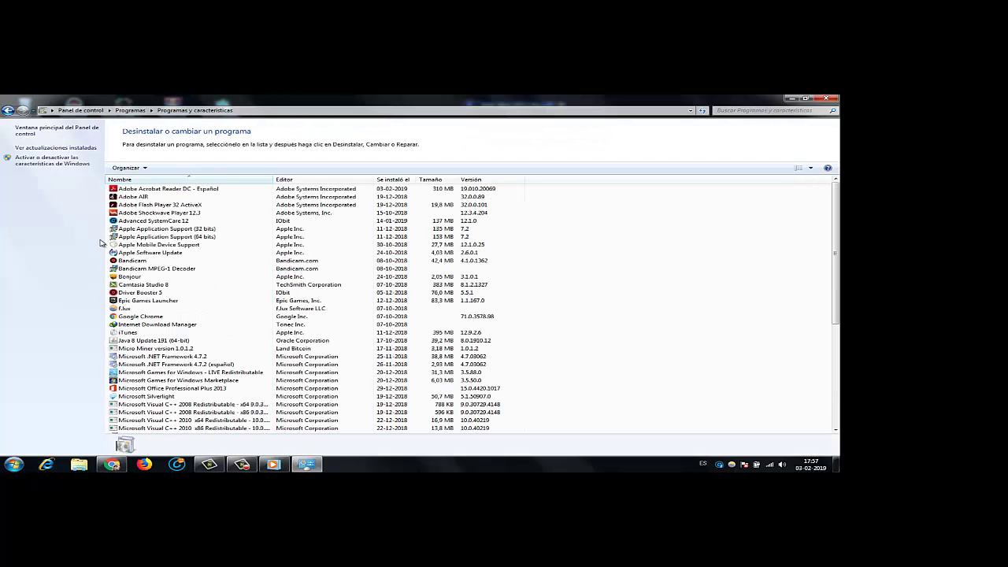
scroll(191, 269, down, 1)
scroll(191, 270, down, 6)
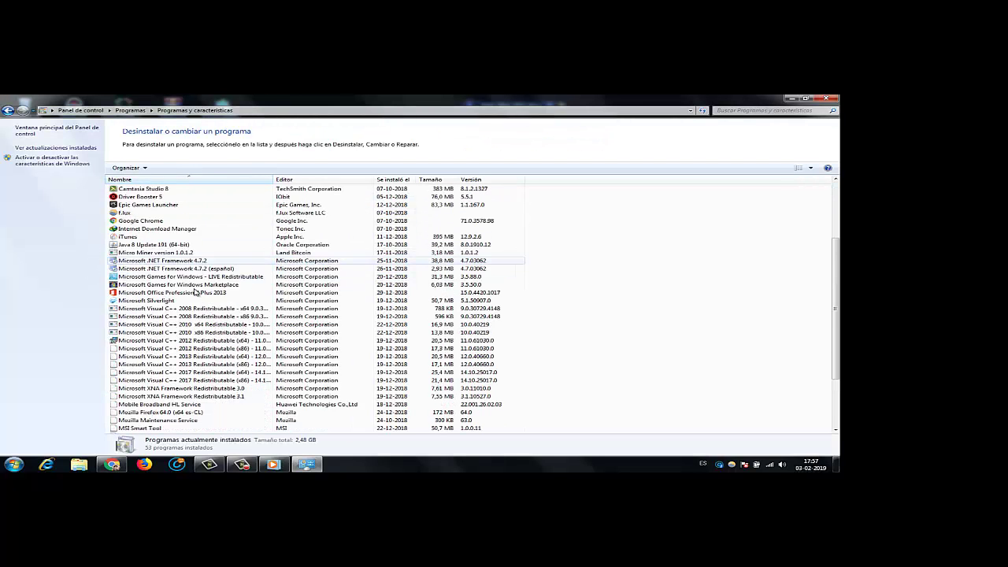
scroll(187, 393, up, 7)
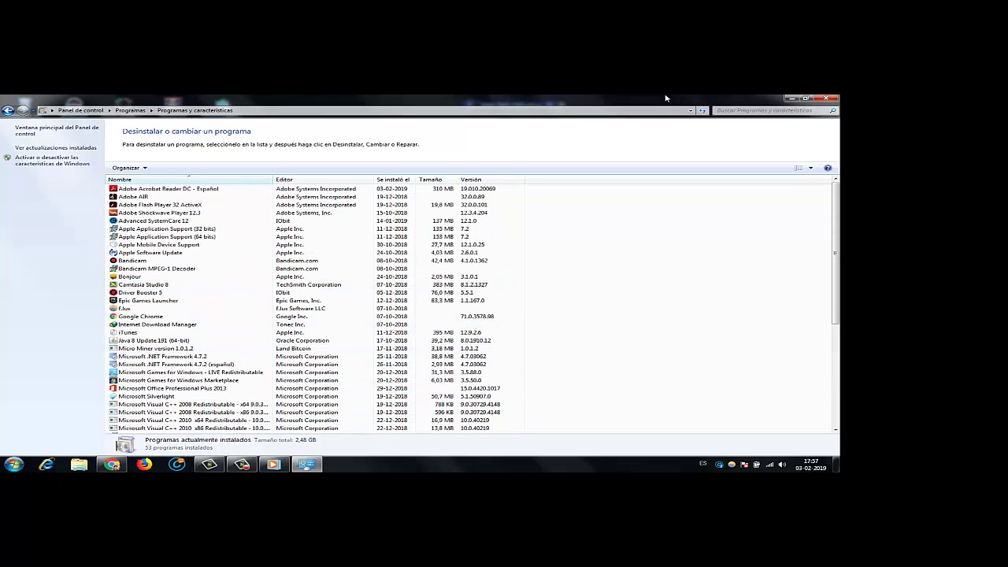
click(826, 99)
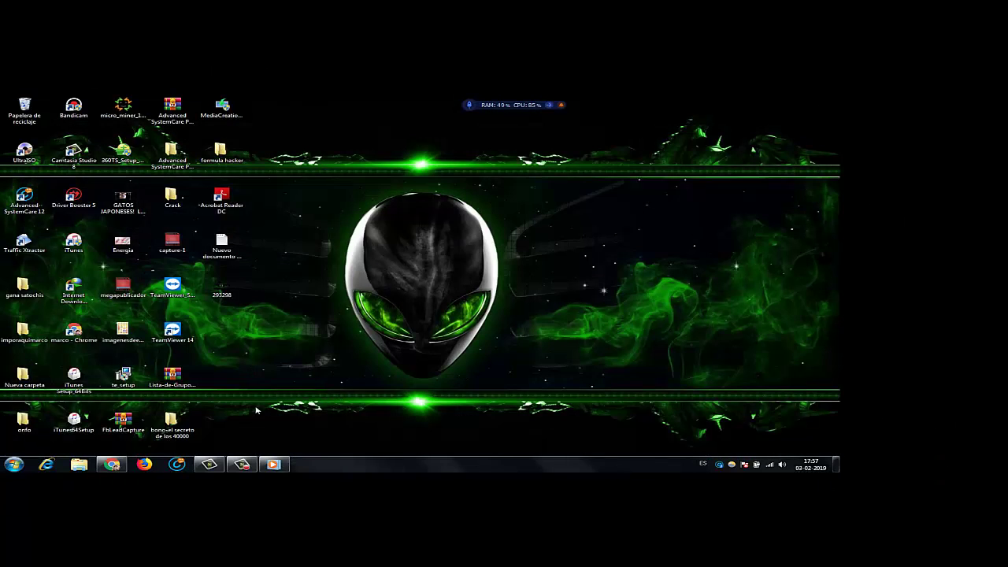
- Switch to Chrome, search Google for "avast" and open the Avast 2019 Free Antivirus download page on avast.com
click(112, 464)
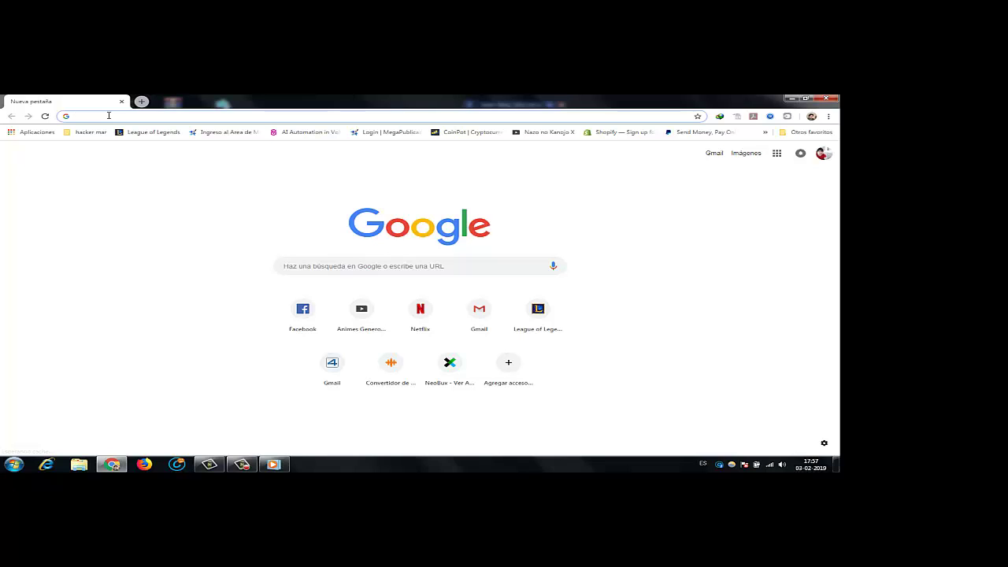
text(avast)
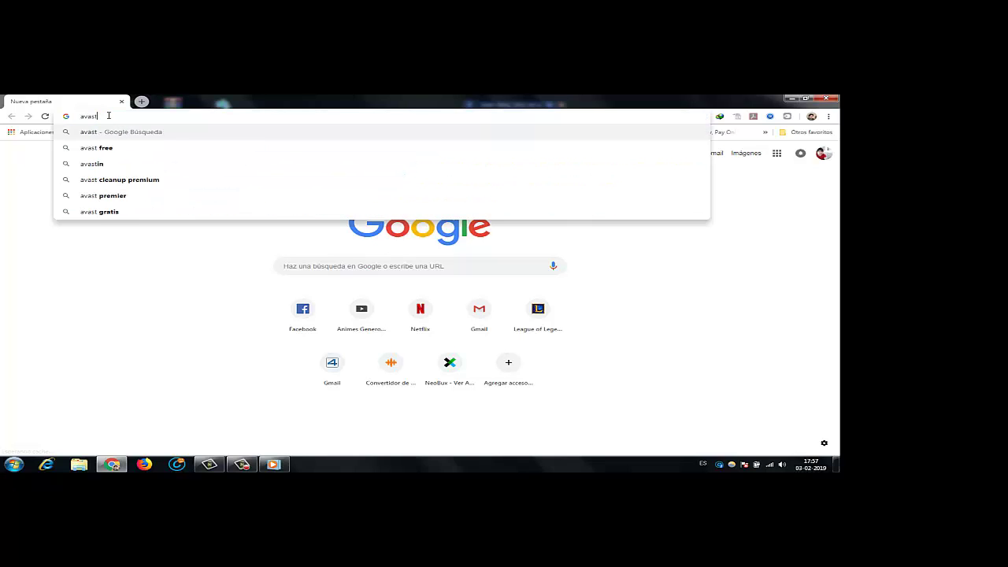
key(Return)
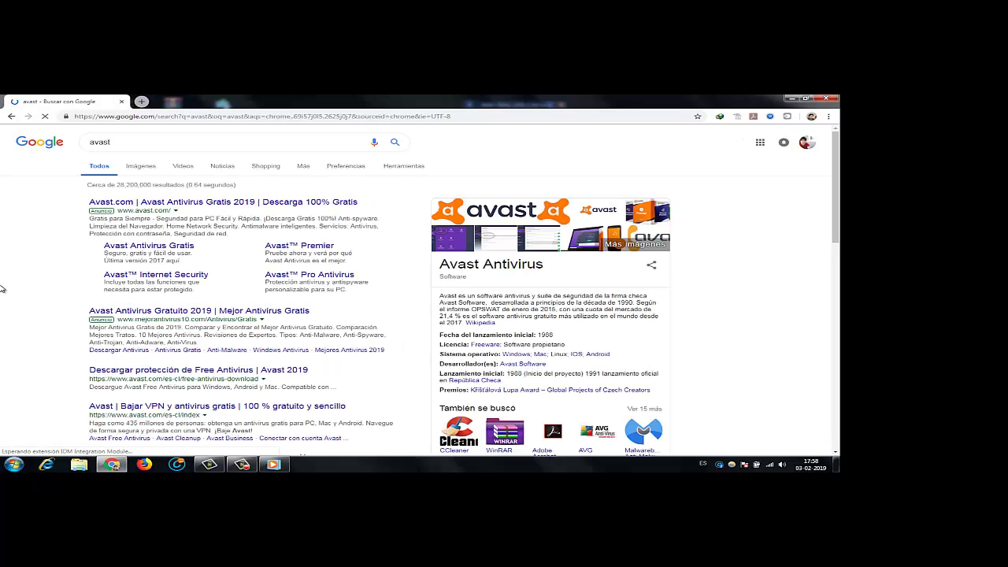
scroll(1, 296, down, 1)
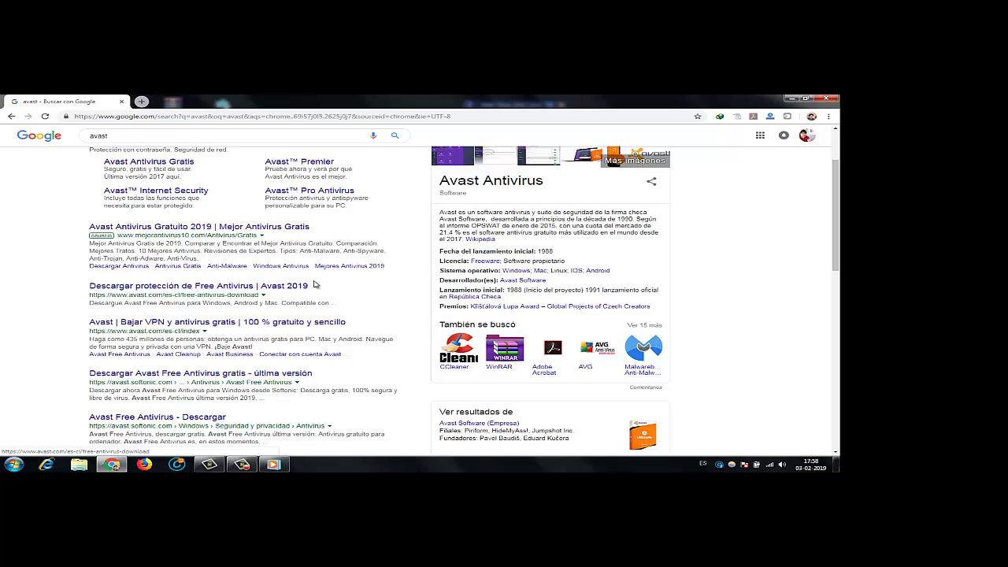
click(284, 288)
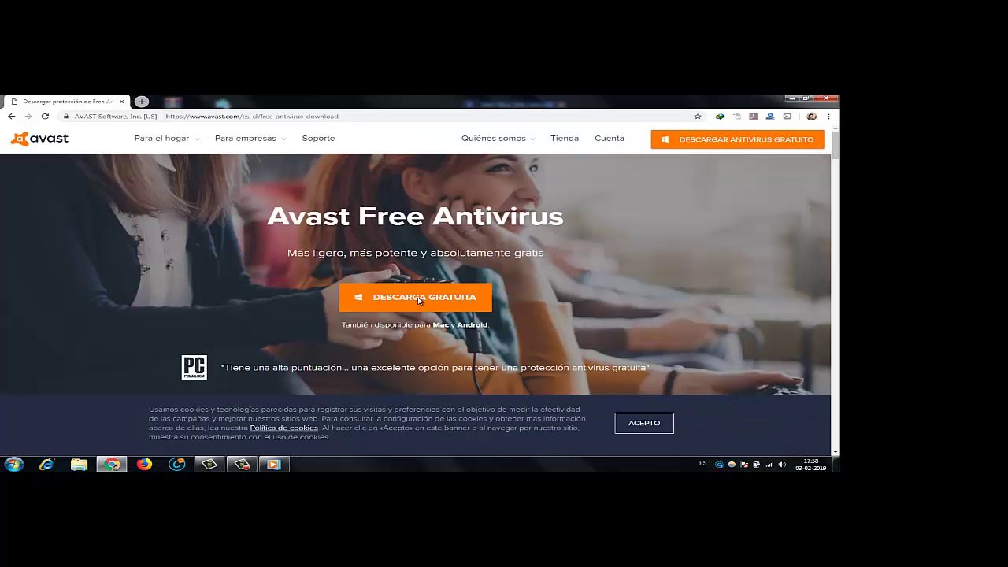
- Accept the site's cookies and download the free Windows version of Avast Free Antivirus with Internet Download Manager
click(654, 427)
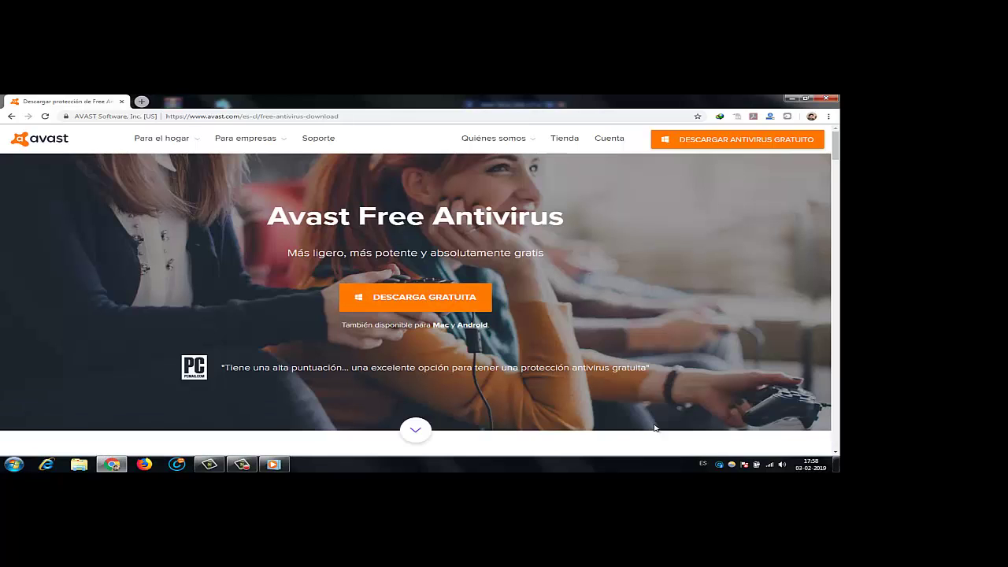
click(400, 302)
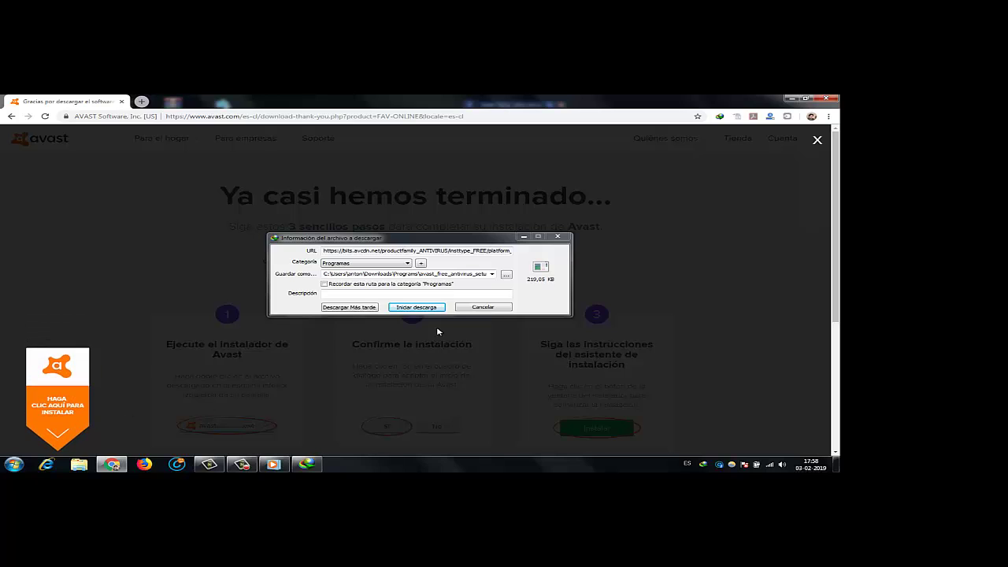
click(423, 308)
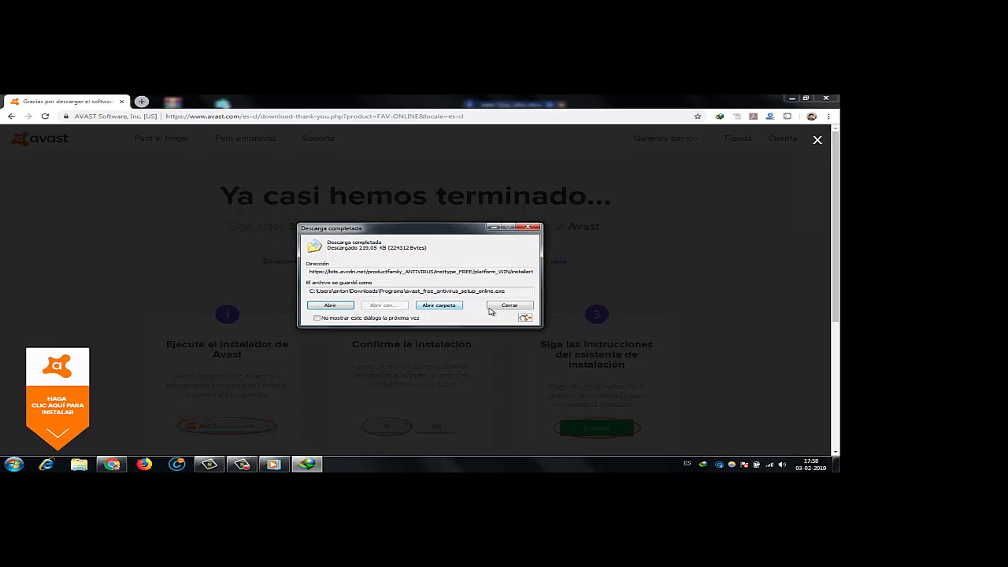
- Copy avast_free_antivirus_setup_online from its download folder to the desktop, minimizing the browser and closing the folder
click(791, 100)
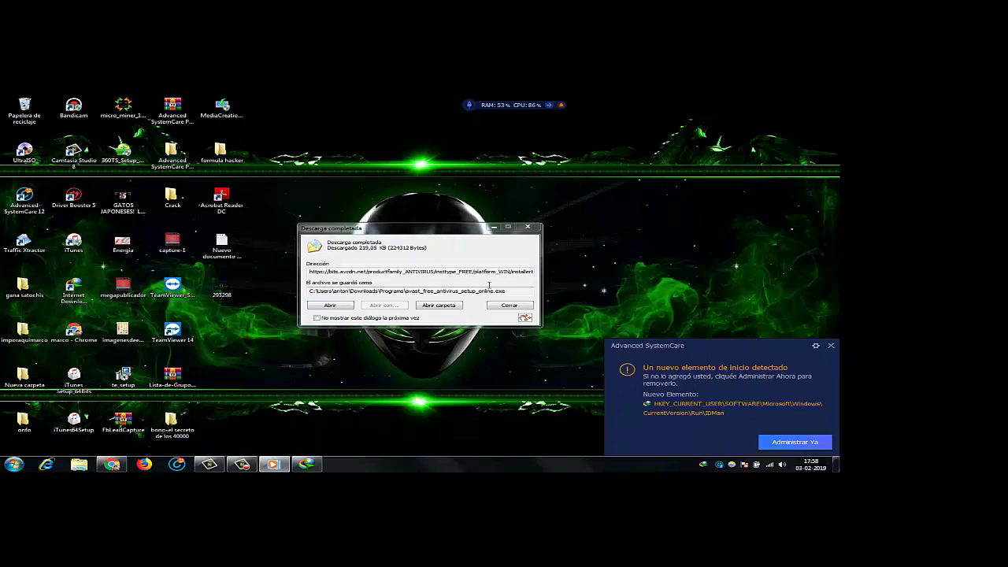
click(438, 306)
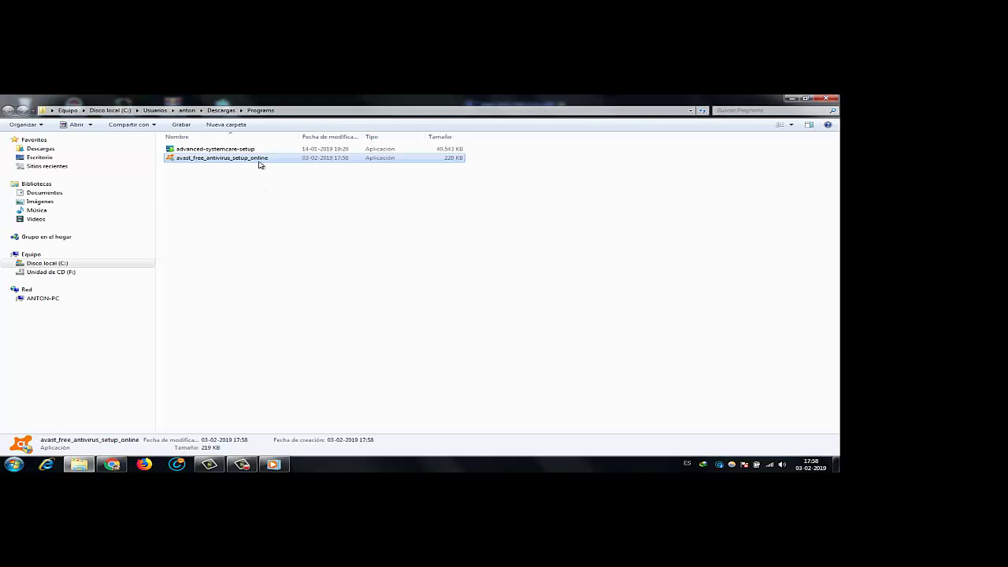
right_click(248, 159)
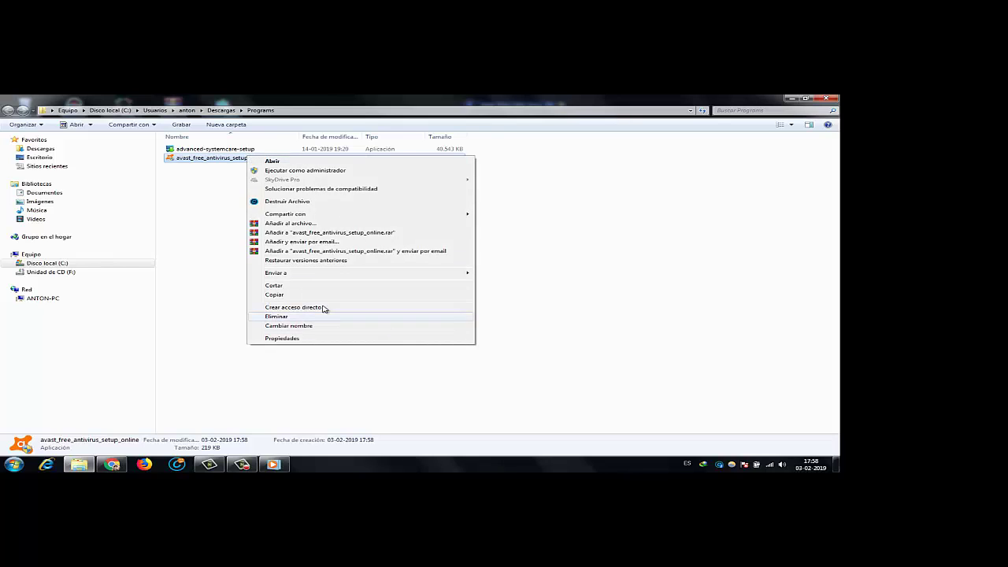
click(286, 297)
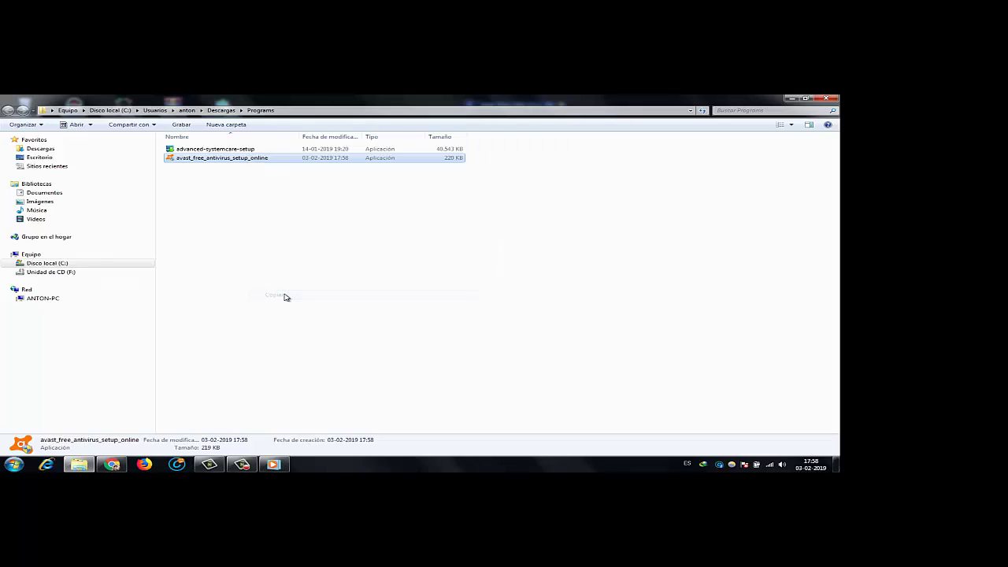
click(828, 98)
right_click(384, 210)
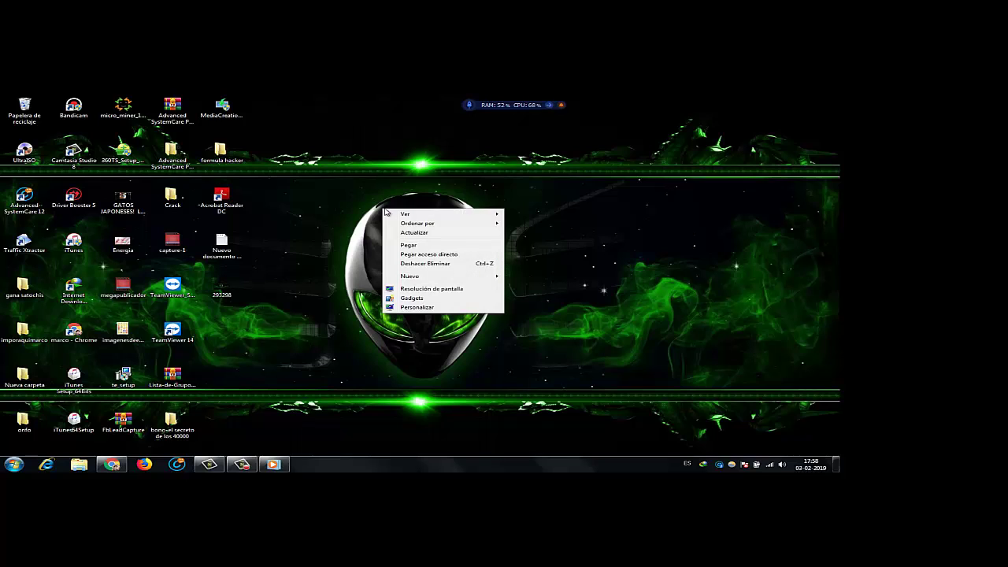
click(406, 246)
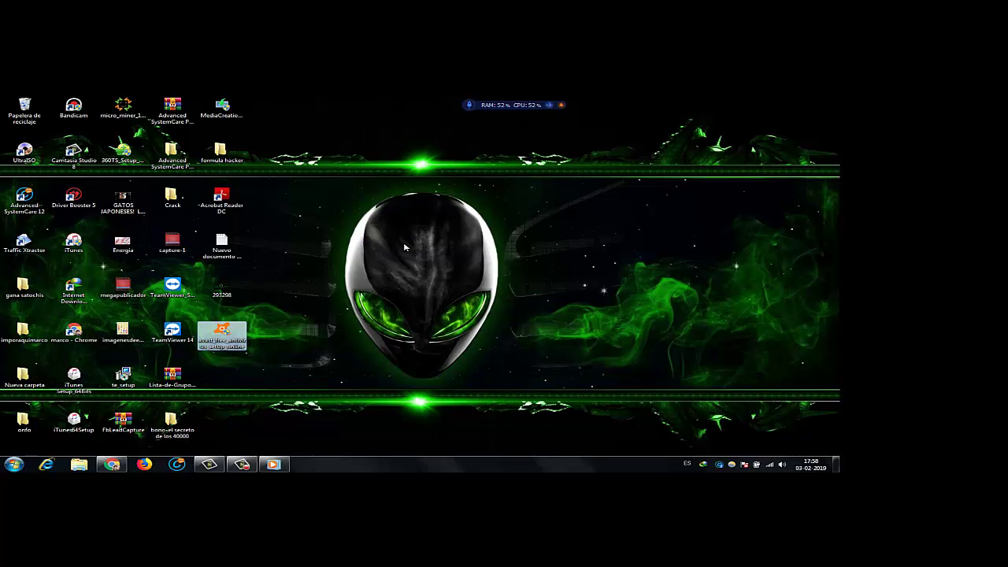
click(381, 332)
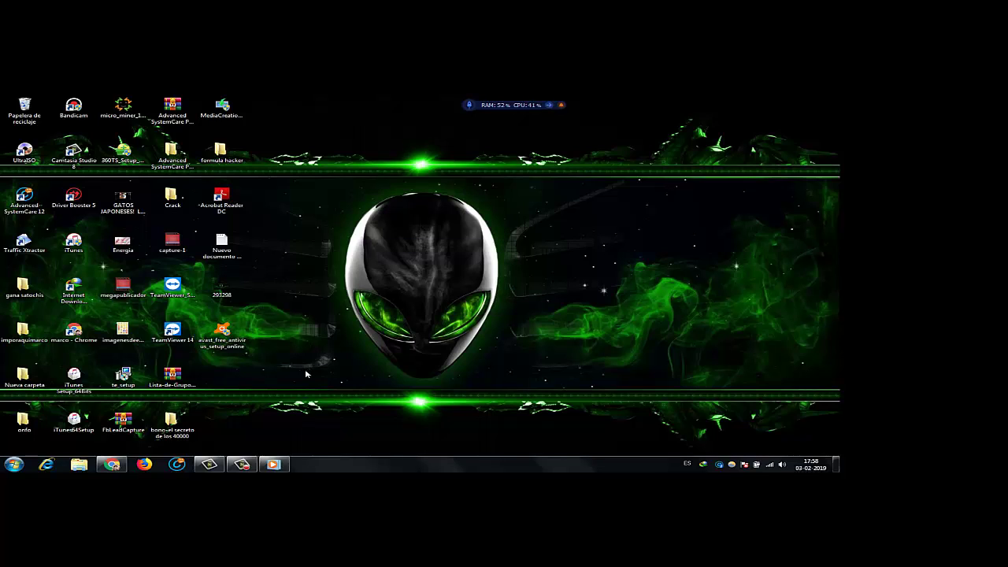
- Close the browser and run avast_free_antivirus_setup_online from the desktop as administrator
click(113, 465)
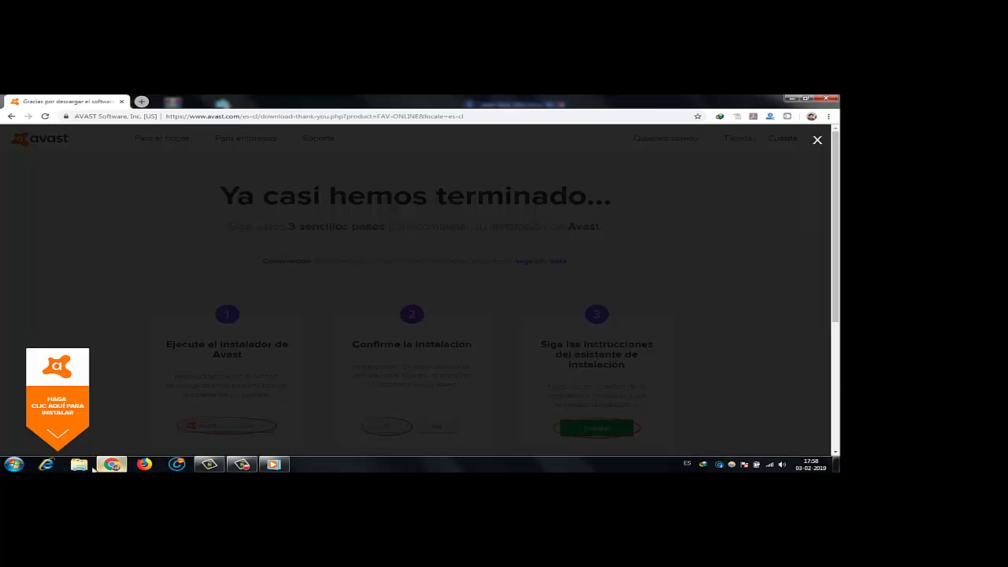
click(825, 100)
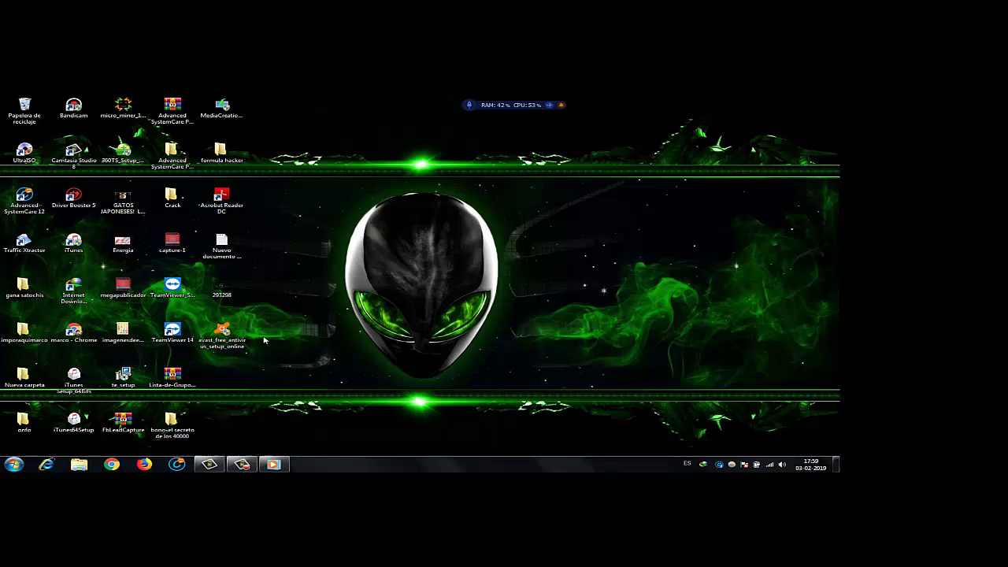
right_click(234, 326)
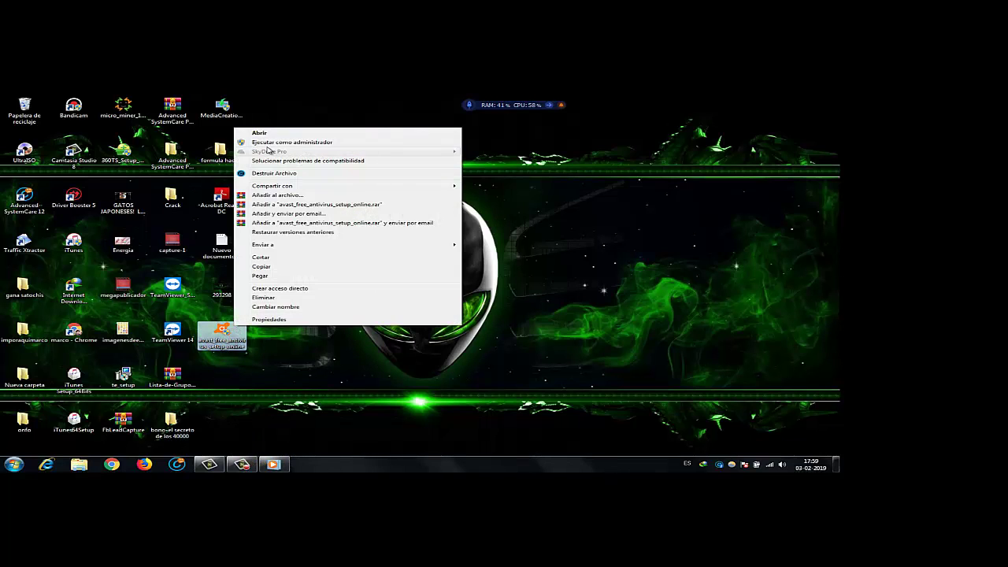
click(264, 142)
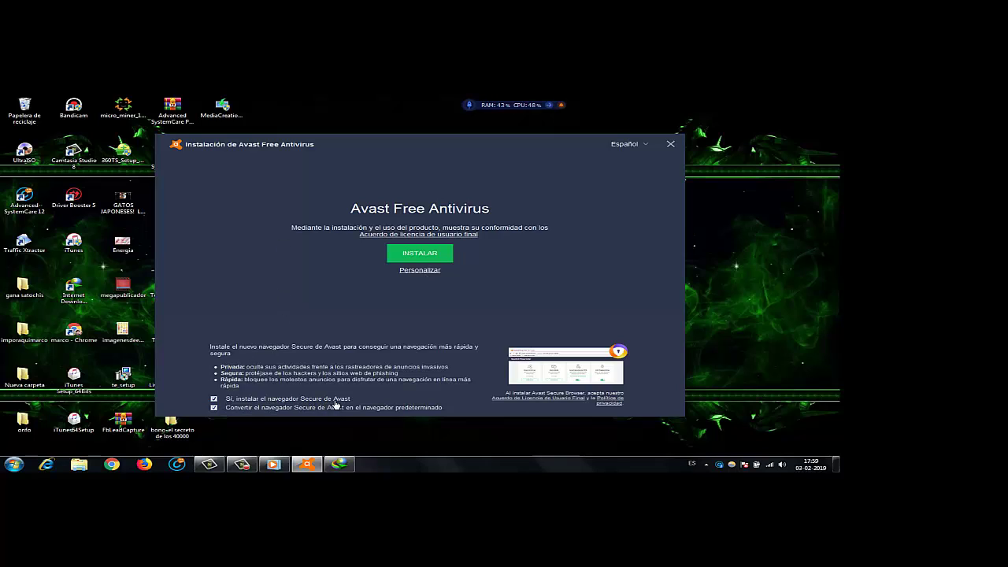
- Start installing Avast Free Antivirus without the Avast Secure Browser and decline the Internet Download Manager update
click(214, 399)
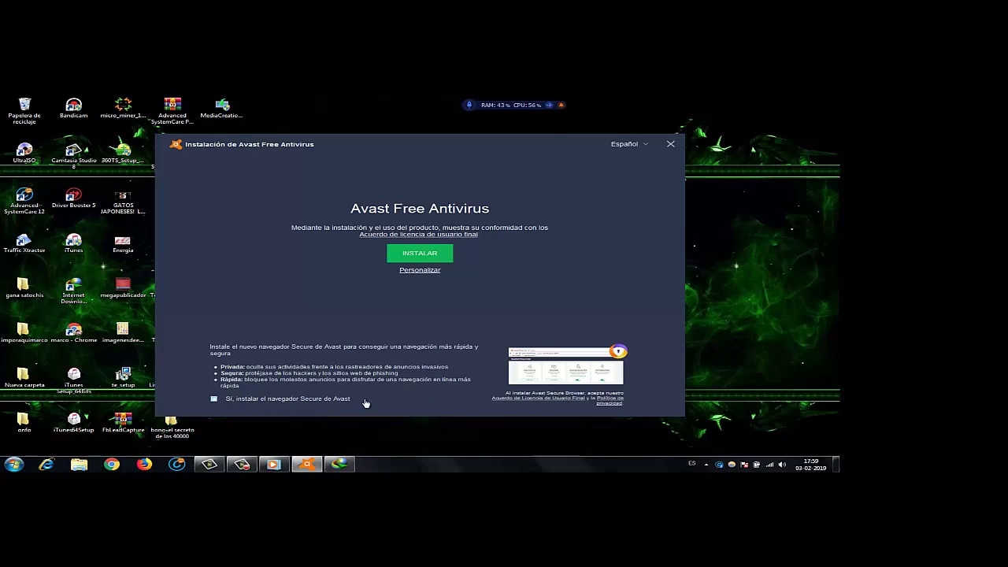
click(423, 254)
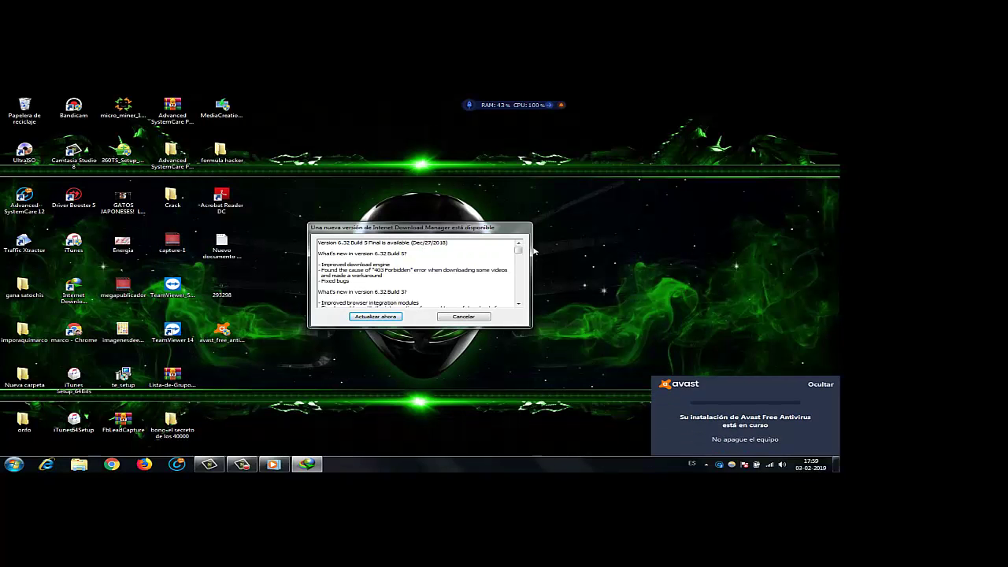
click(465, 319)
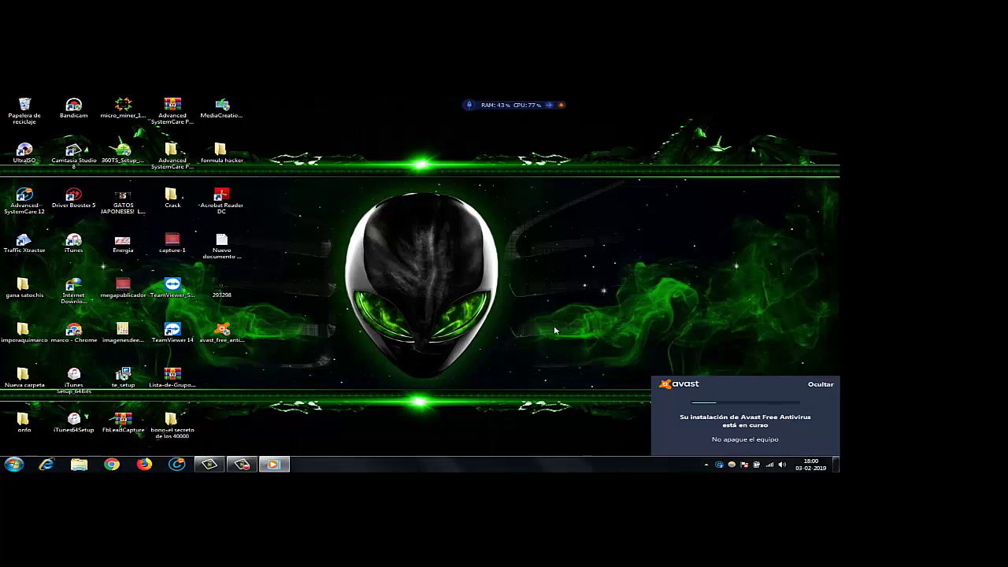
right_click(377, 220)
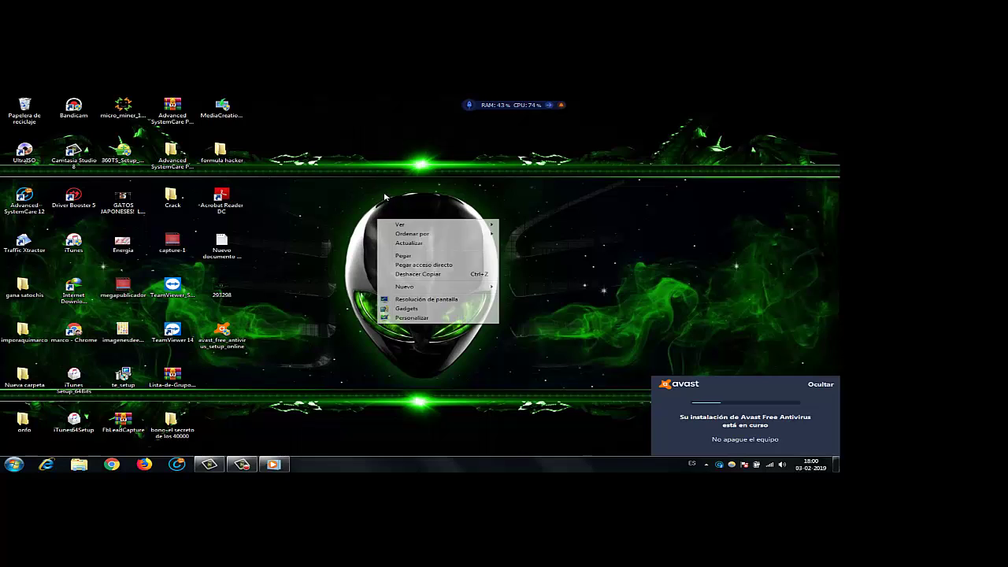
click(420, 244)
right_click(418, 243)
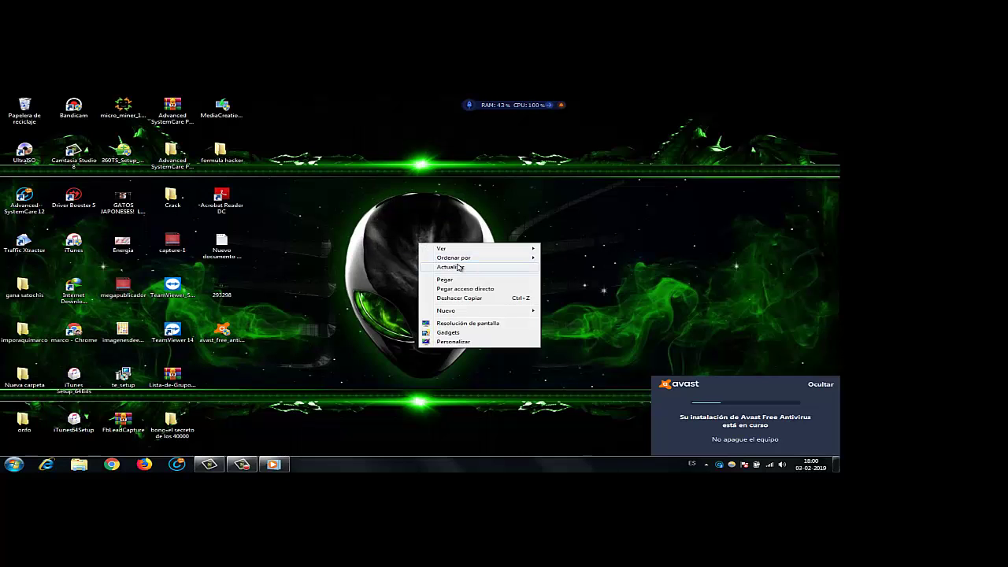
click(458, 268)
right_click(361, 249)
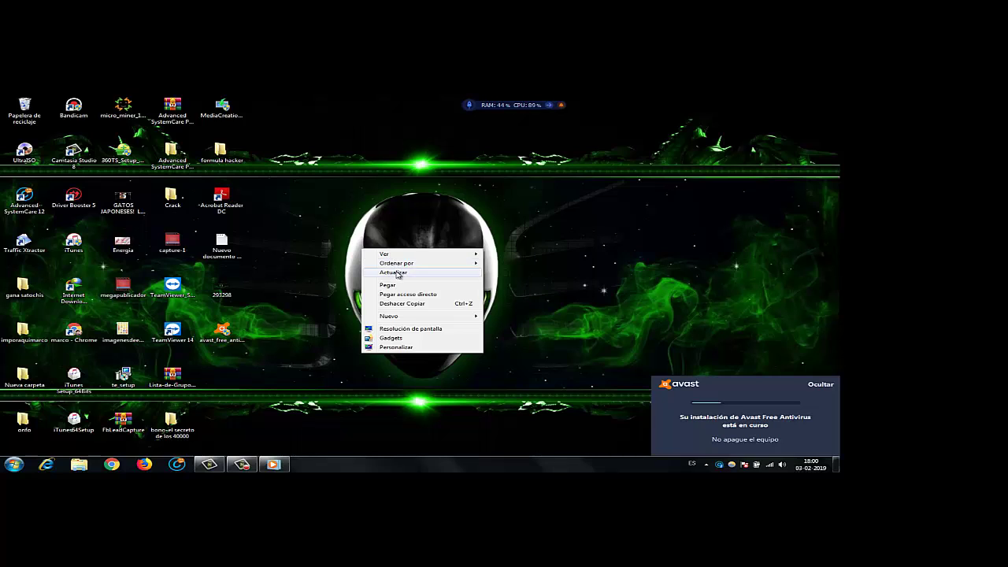
click(398, 273)
right_click(396, 270)
click(425, 296)
right_click(442, 297)
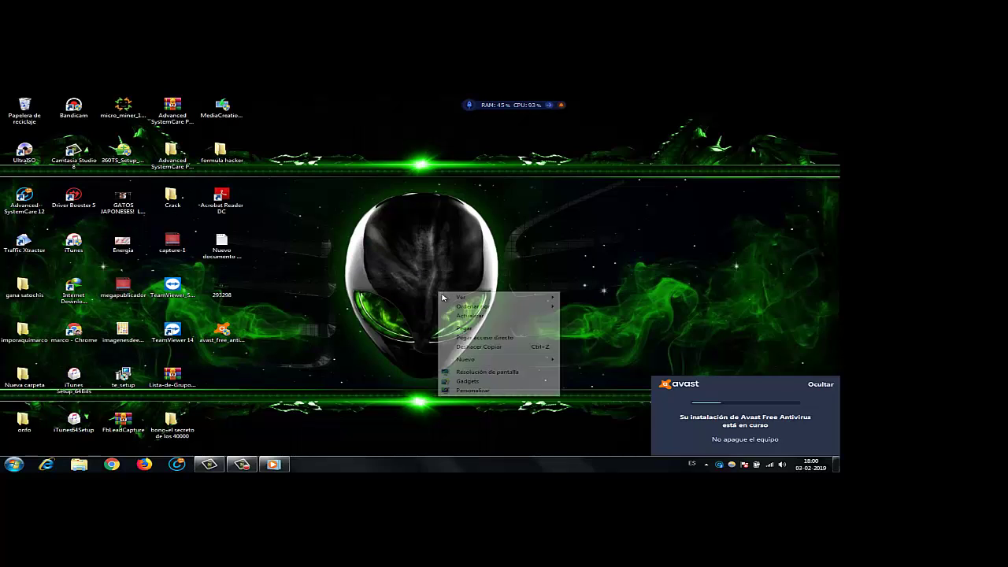
click(488, 316)
right_click(313, 201)
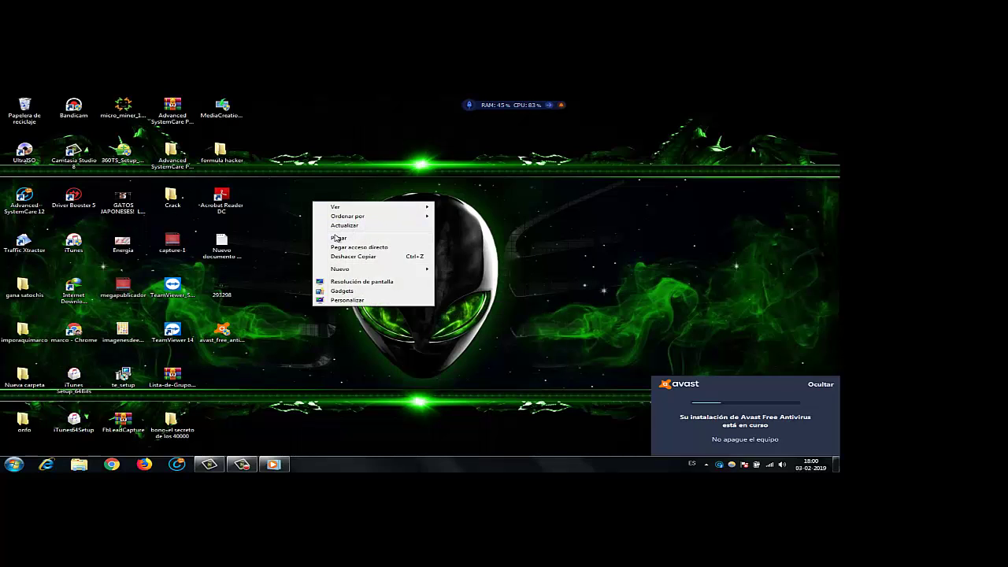
click(352, 225)
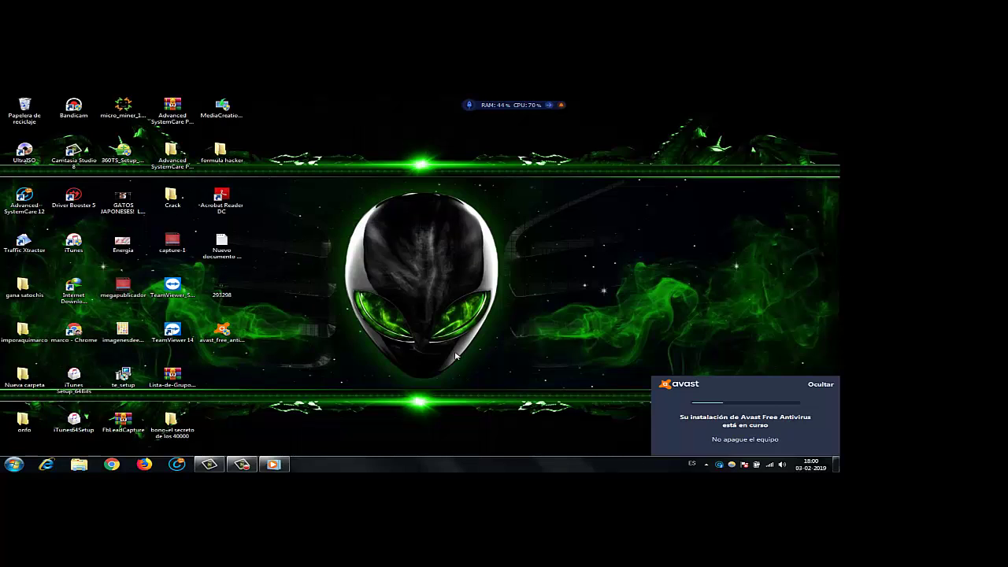
right_click(385, 316)
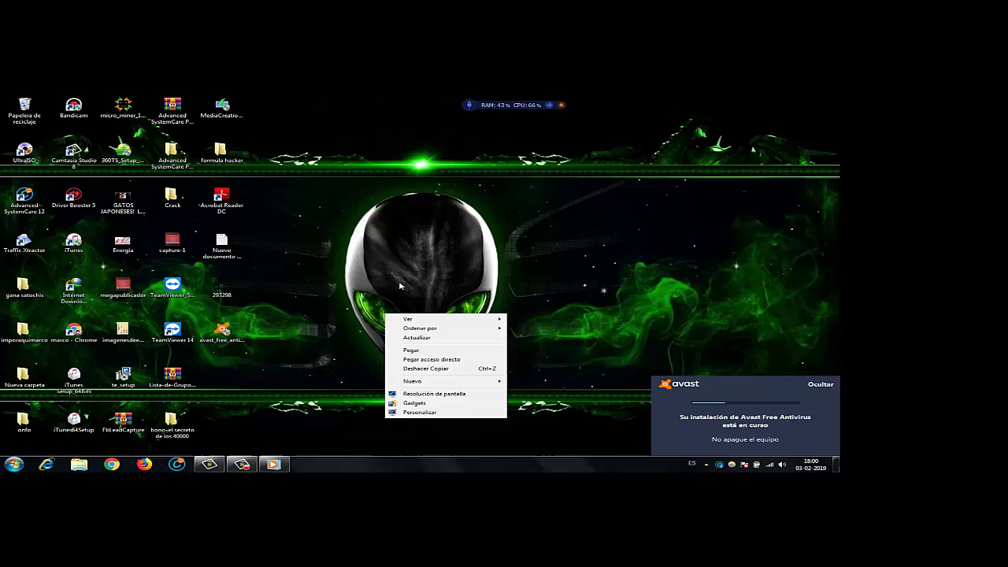
click(439, 337)
right_click(367, 226)
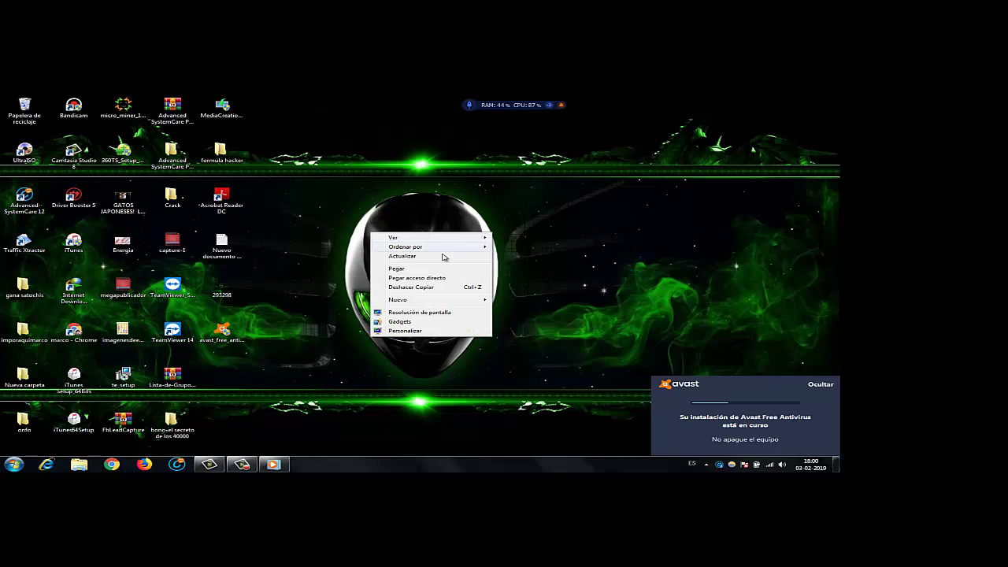
click(418, 261)
right_click(416, 261)
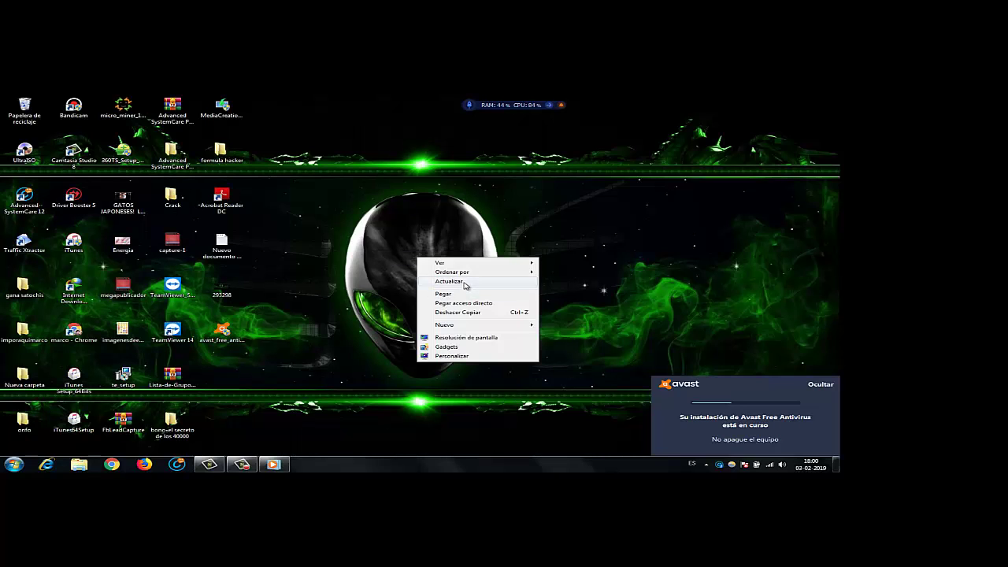
click(464, 282)
right_click(332, 254)
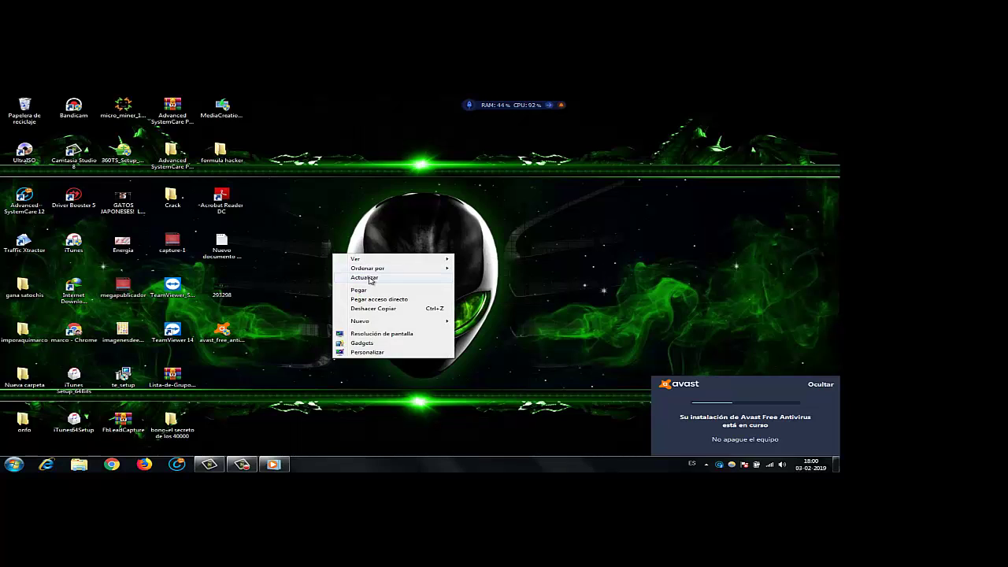
click(369, 277)
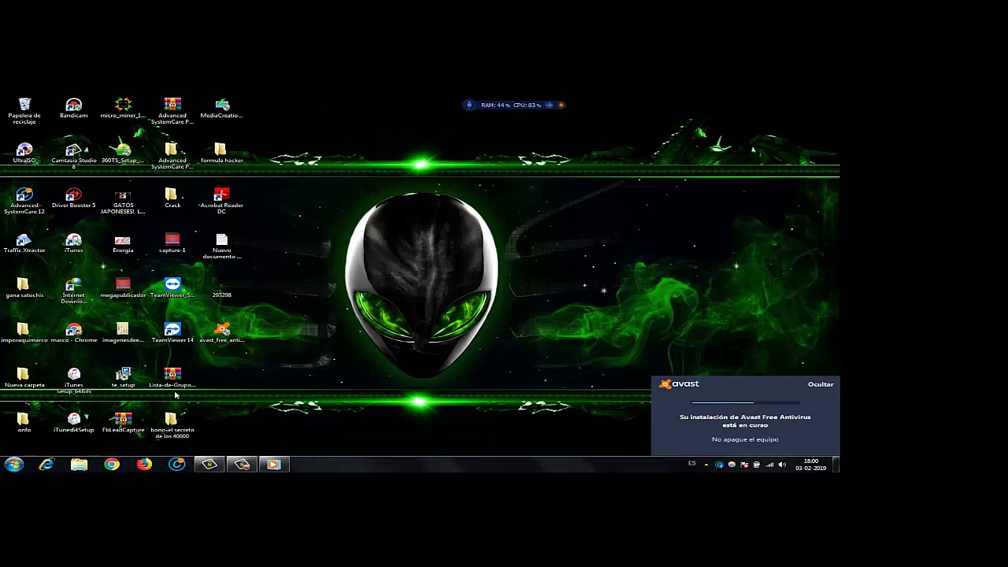
click(14, 466)
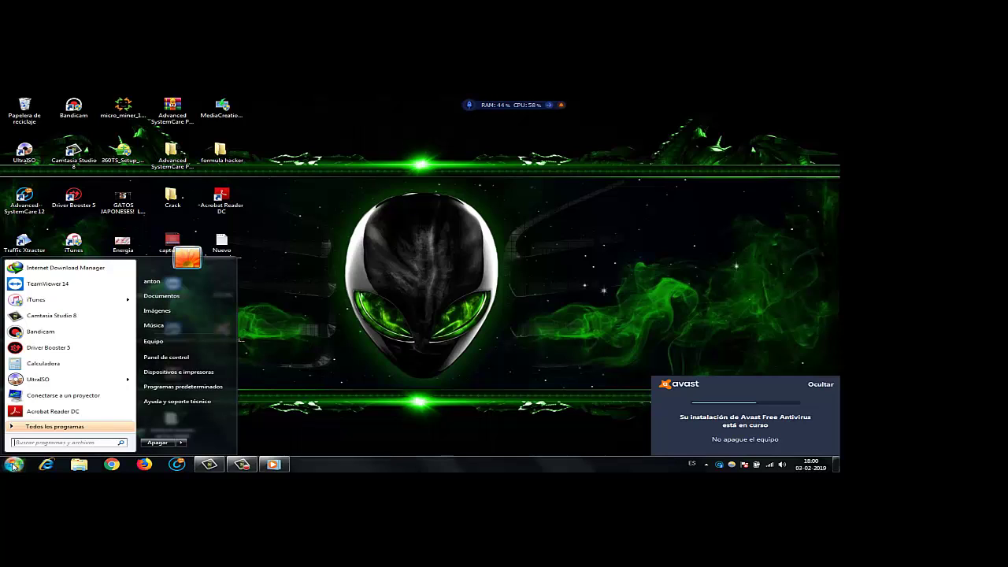
click(47, 443)
click(399, 256)
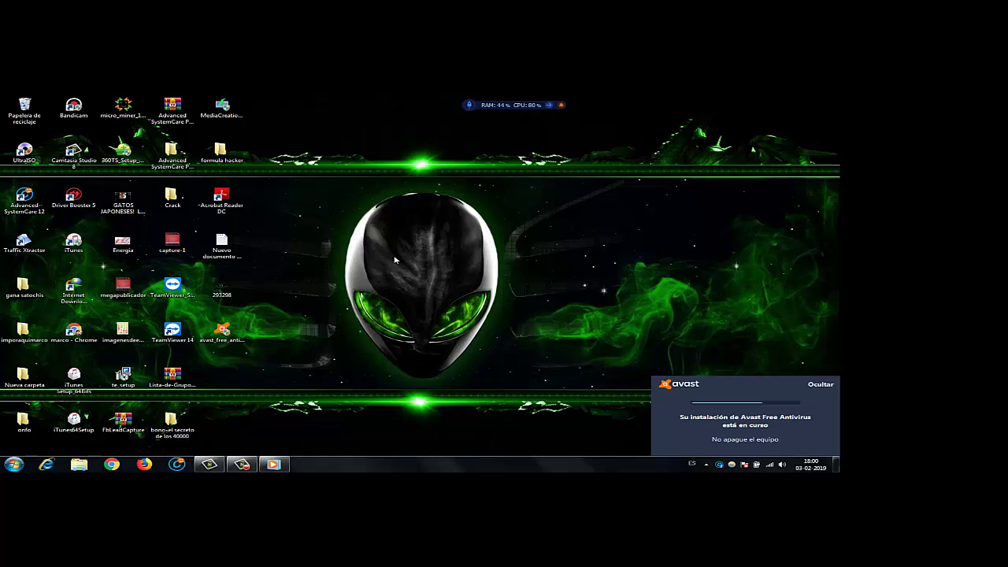
- Open the Windows Temp folder by running temp from the Run dialog
key(super+r)
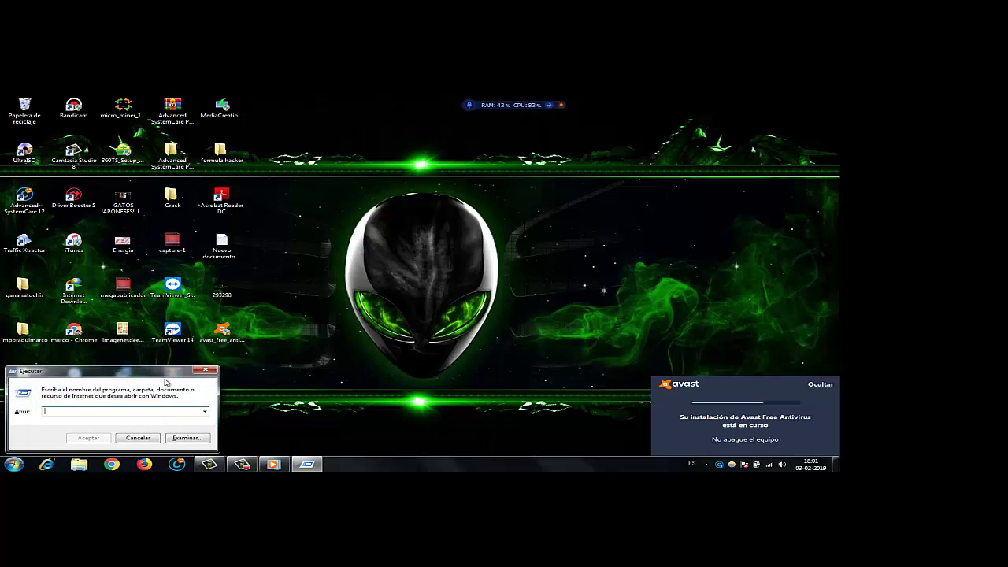
drag(110, 372, 413, 195)
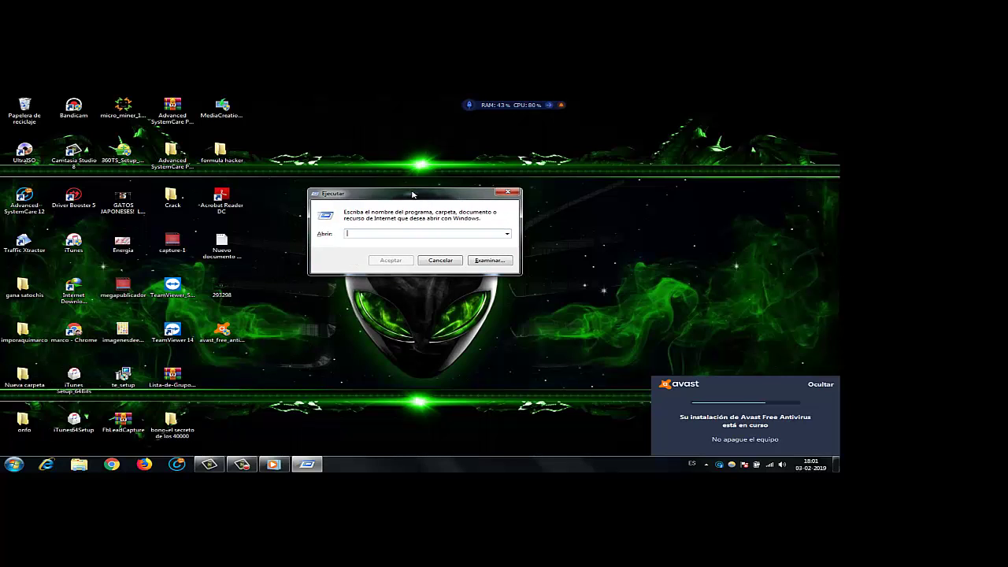
click(368, 233)
text(temp)
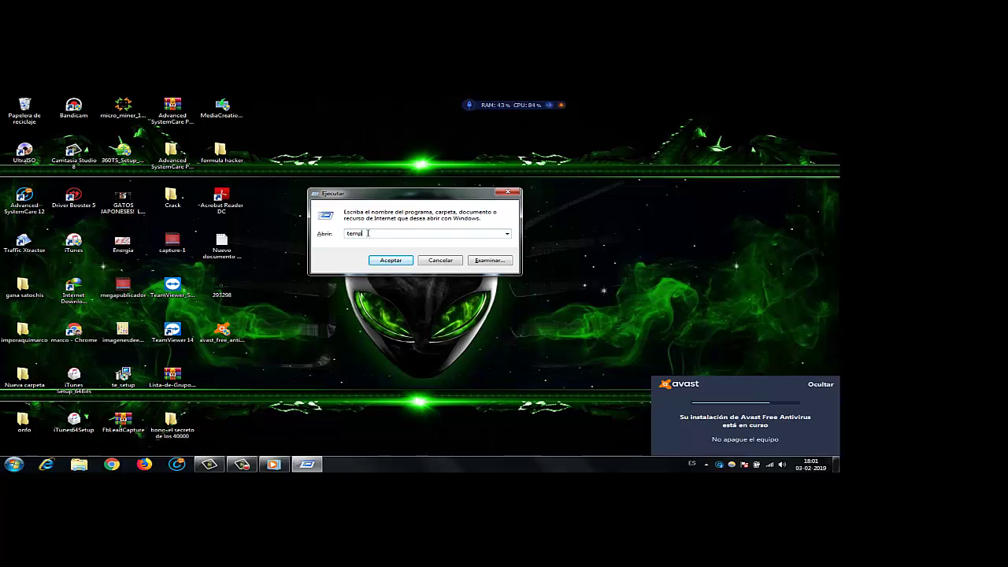
click(389, 260)
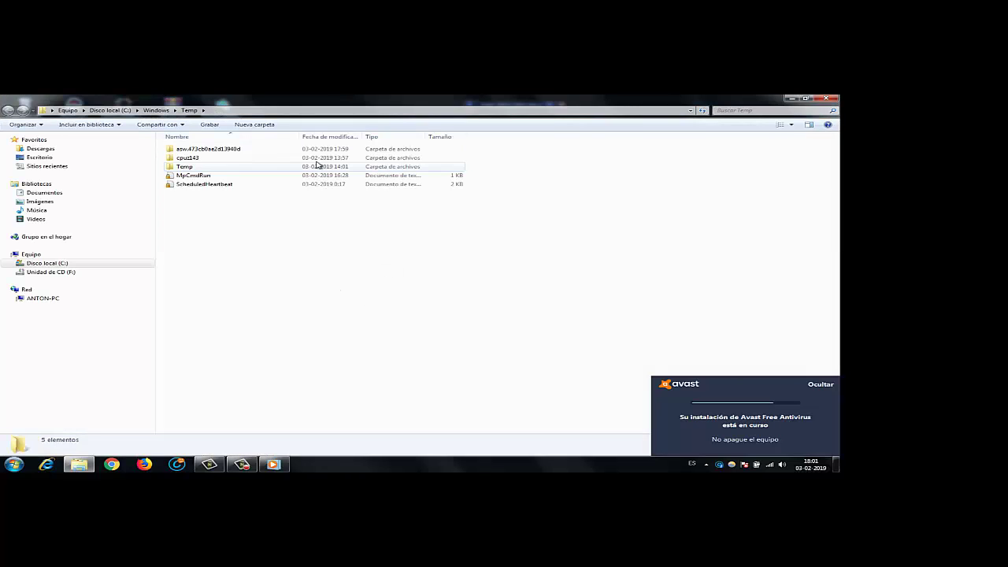
drag(507, 280, 214, 150)
right_click(214, 149)
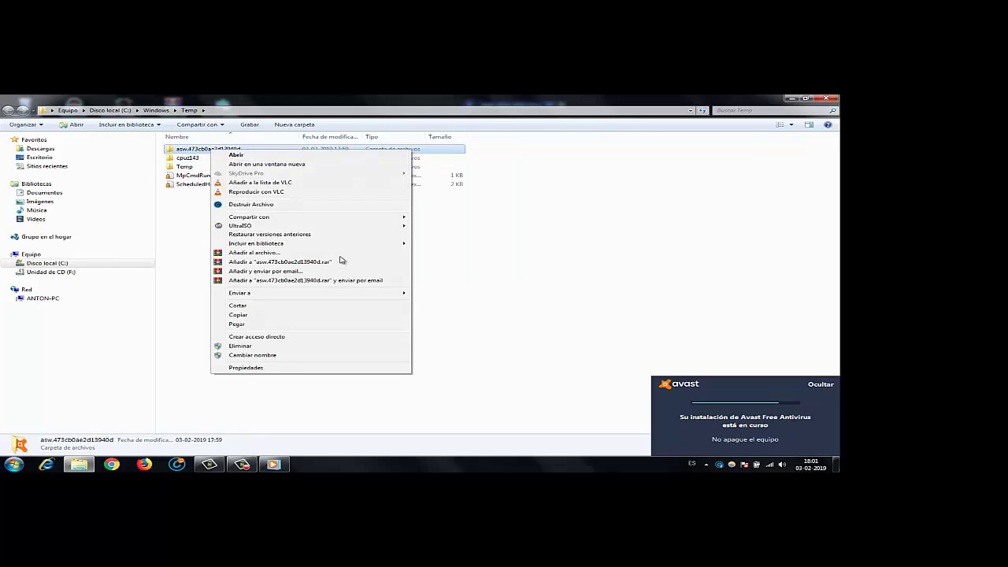
mouse_move(378, 293)
click(499, 293)
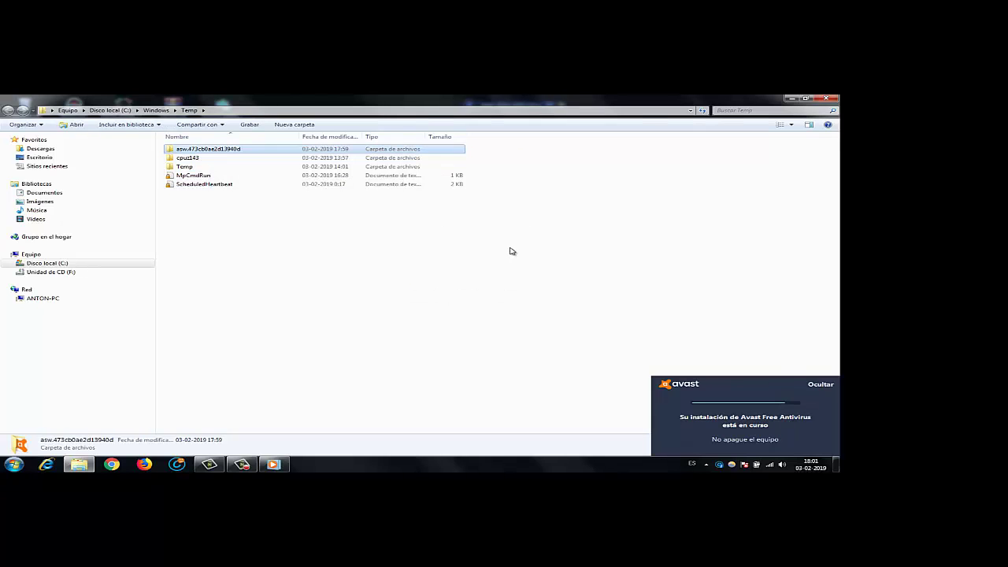
click(189, 166)
drag(509, 261, 175, 151)
right_click(175, 151)
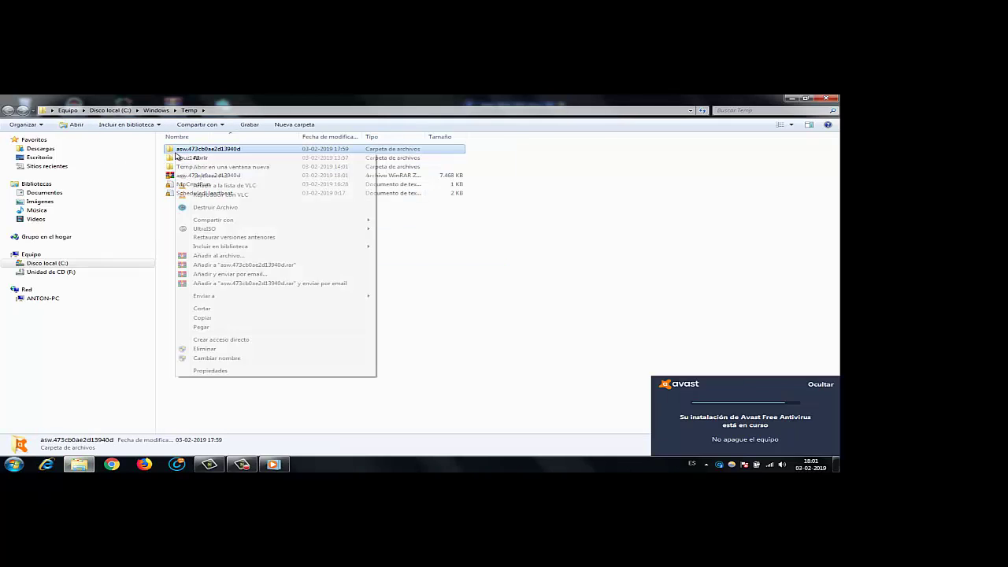
click(540, 273)
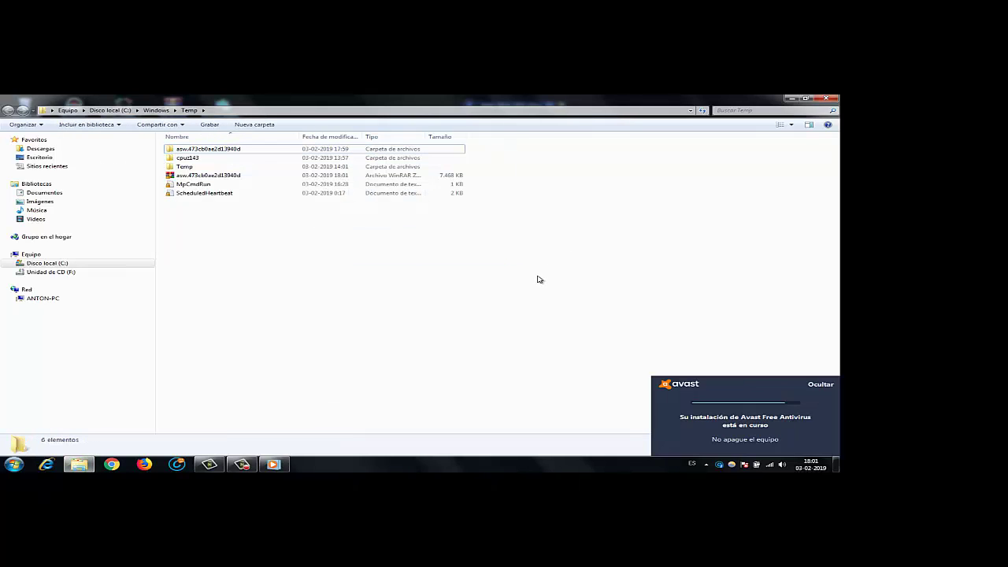
- Move everything in the Windows Temp folder except the asw.473cb0ae2d13940d folder to the Recycle Bin and close the window
drag(532, 274, 195, 158)
right_click(196, 158)
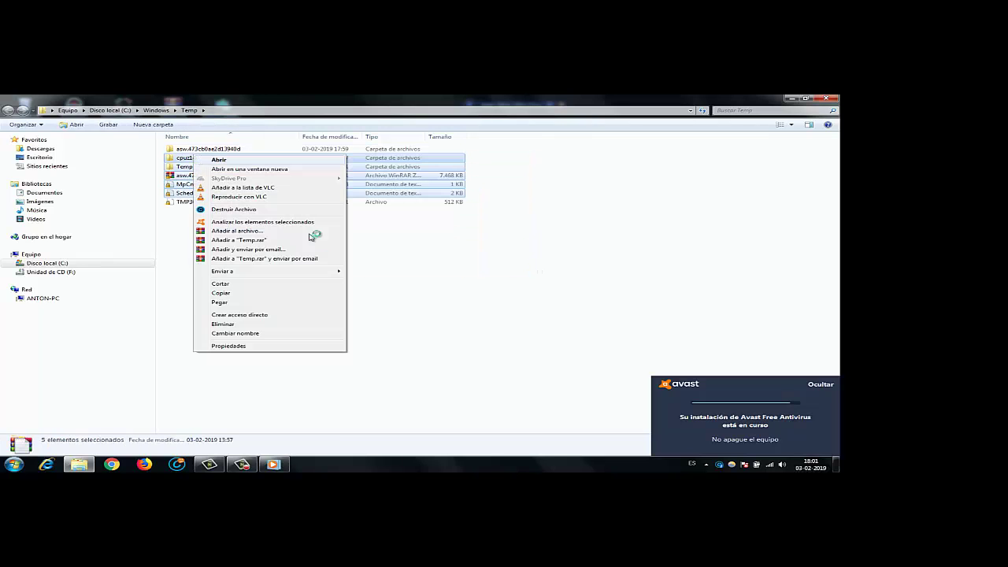
click(234, 323)
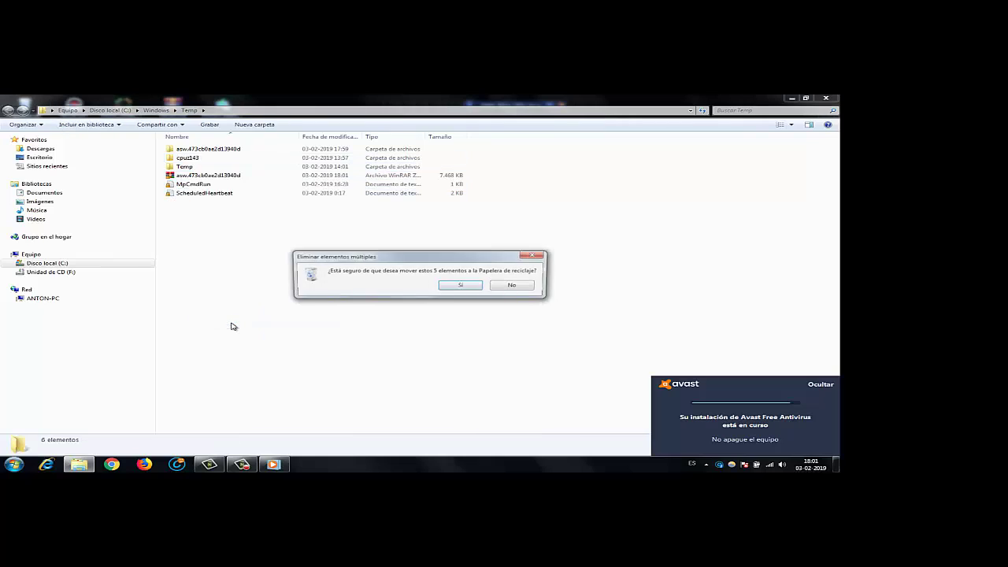
click(465, 285)
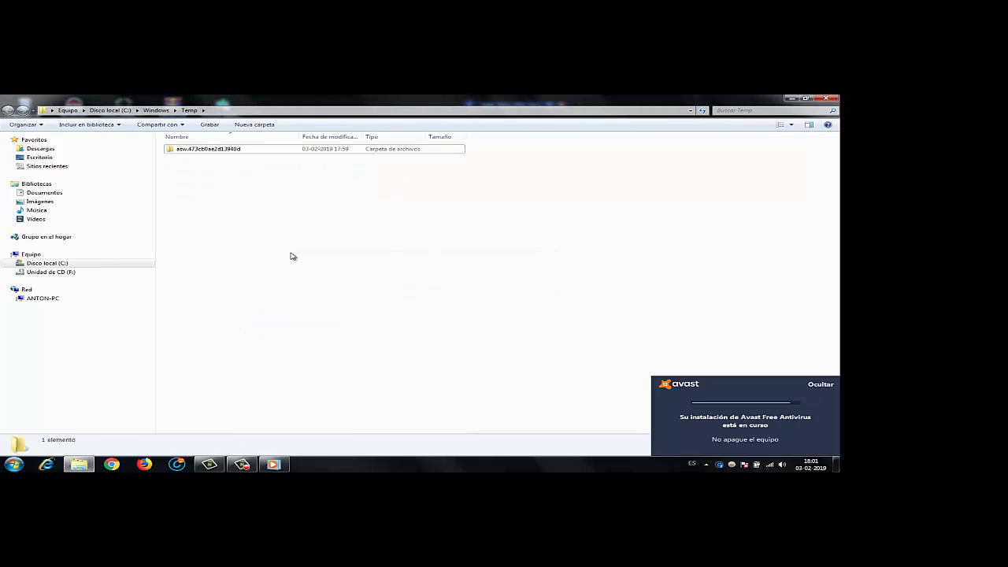
drag(354, 239, 367, 242)
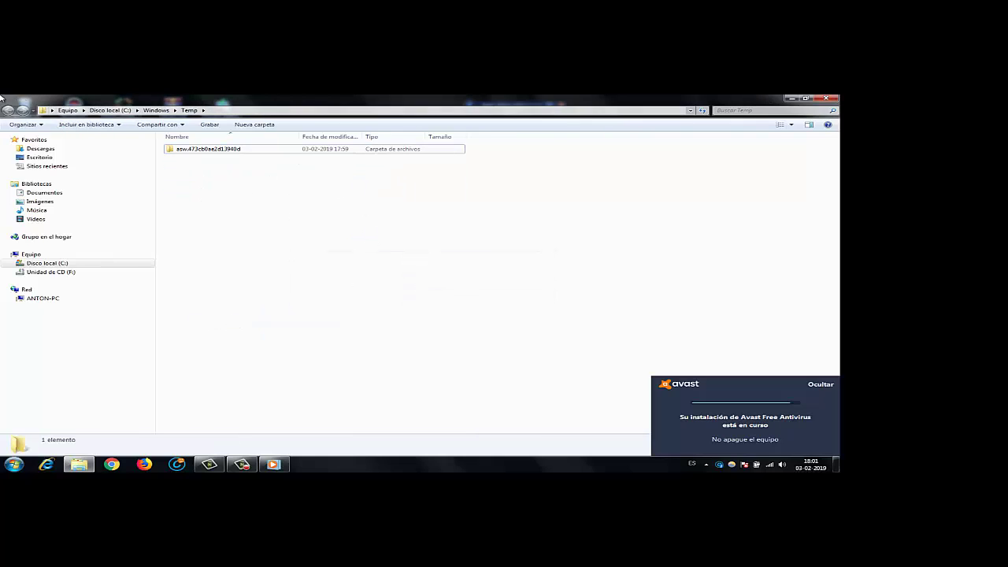
click(825, 99)
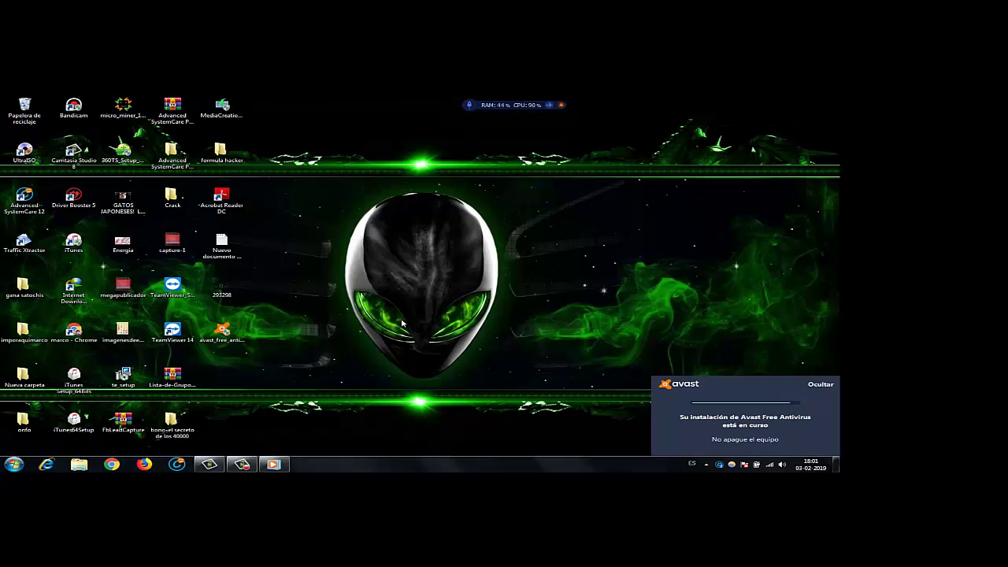
- Open the user's temporary files folder by running %temp% from the Run dialog
key(super+r)
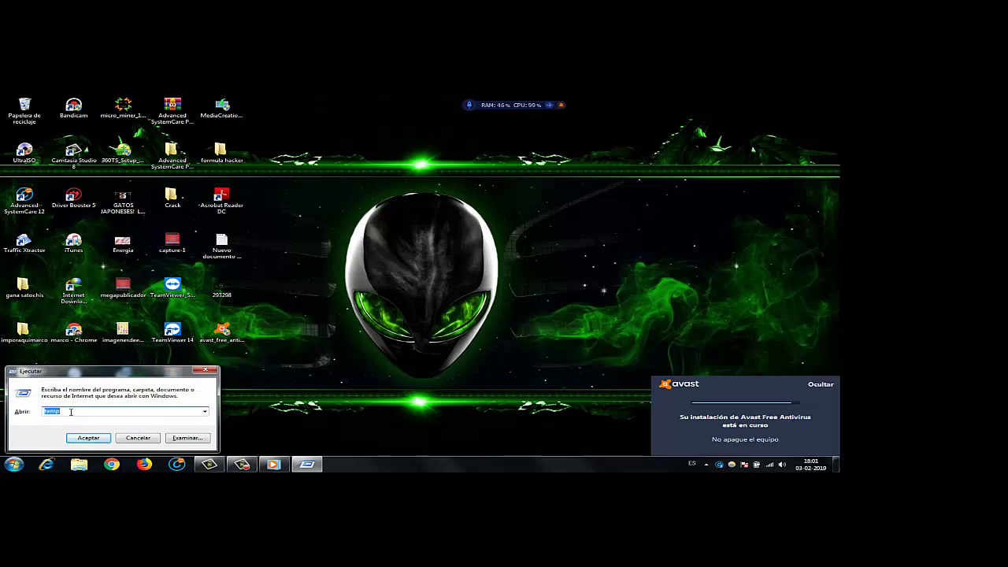
key(BackSpace)
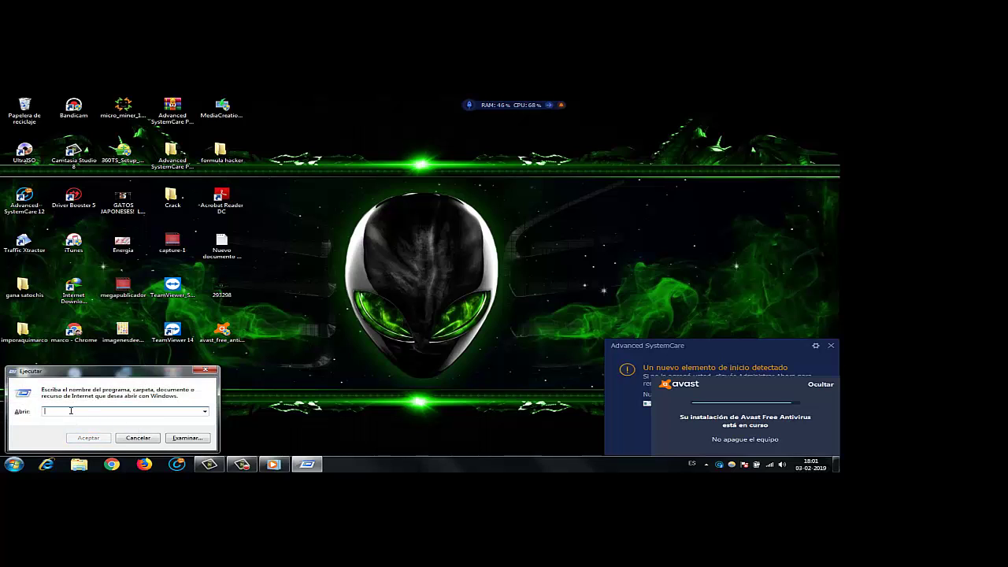
text(%tem)
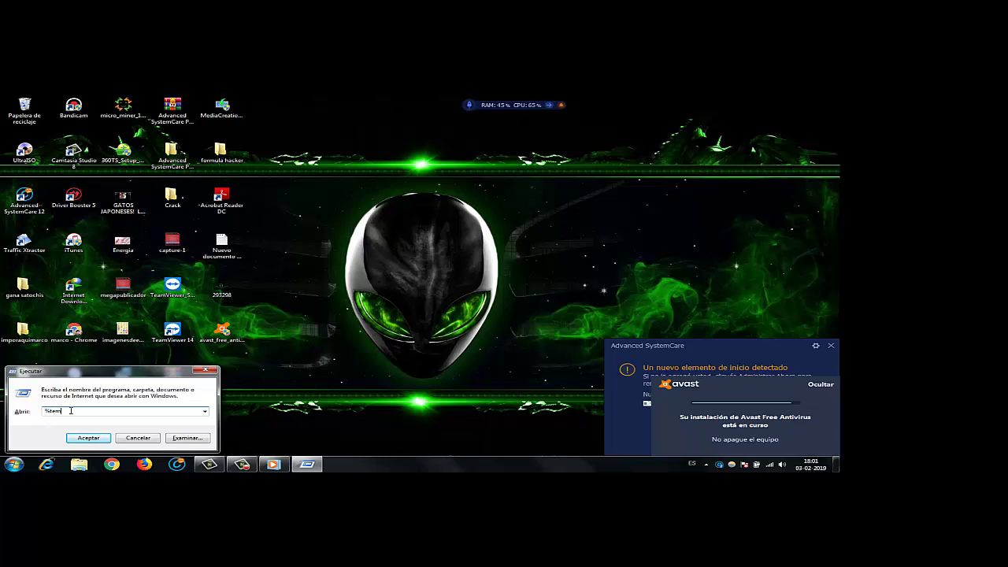
text(p%)
click(79, 439)
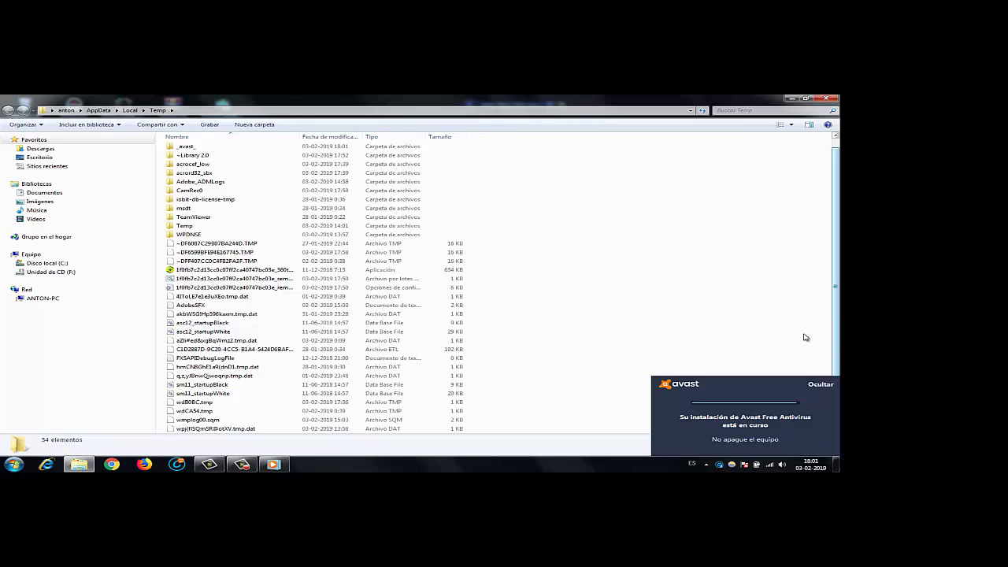
- Select the files and folders in the user's Temp folder and move them to the Recycle Bin
click(475, 429)
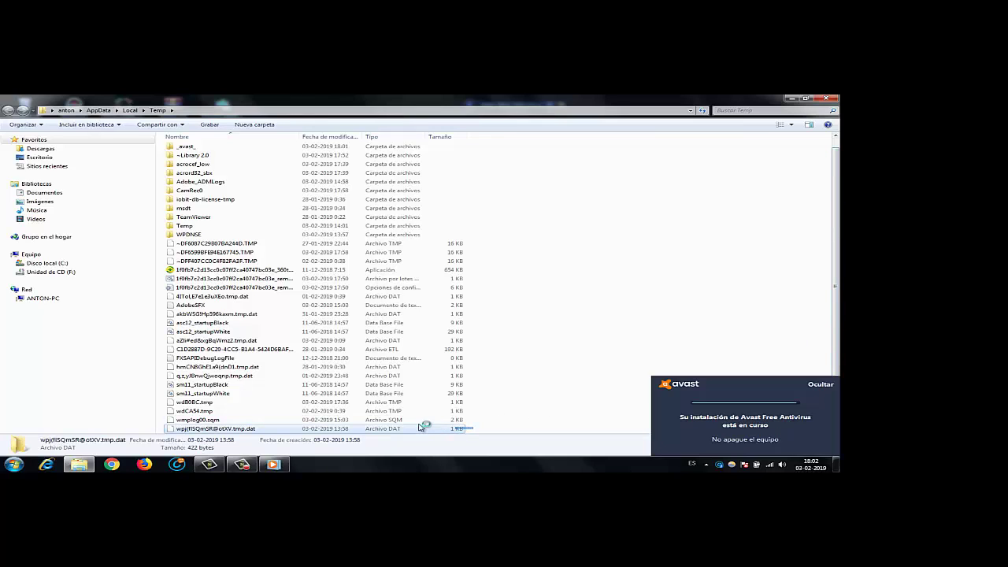
click(394, 410)
click(377, 401)
click(371, 305)
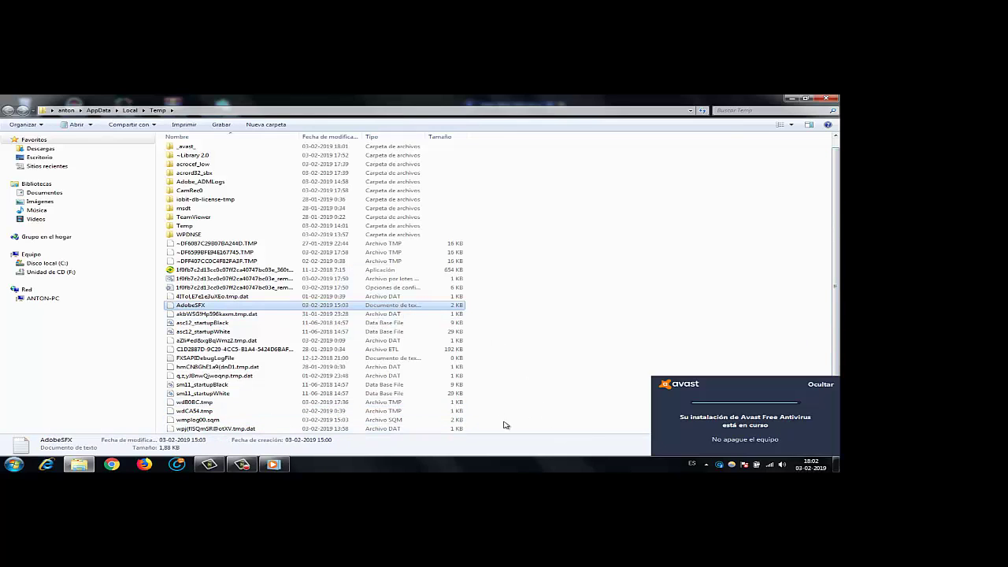
drag(510, 427, 363, 96)
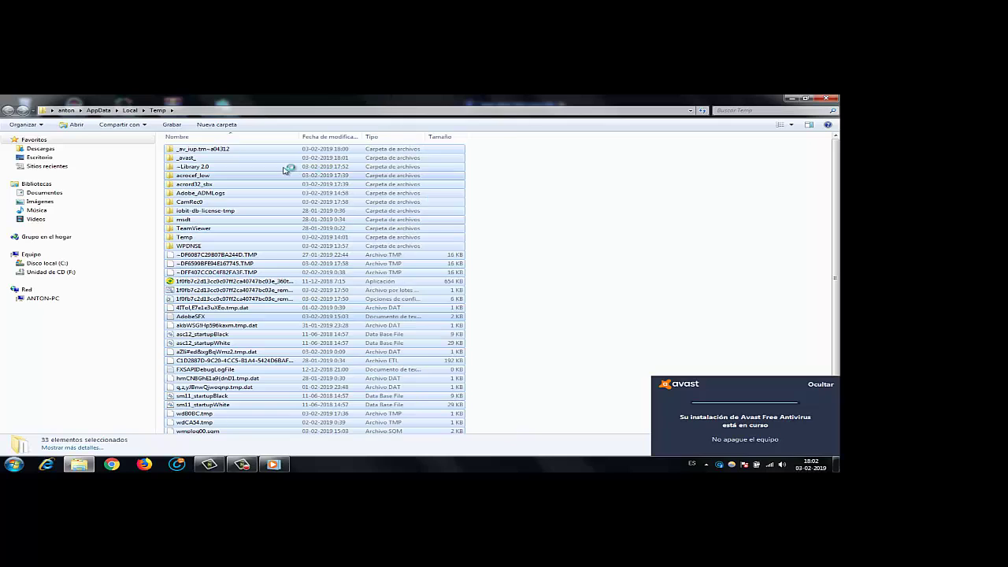
right_click(283, 170)
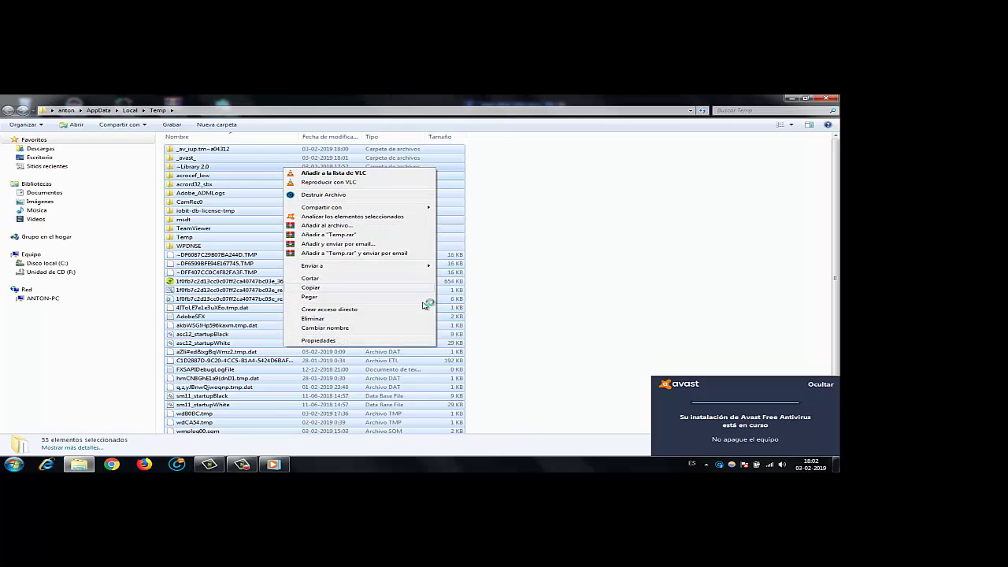
click(331, 319)
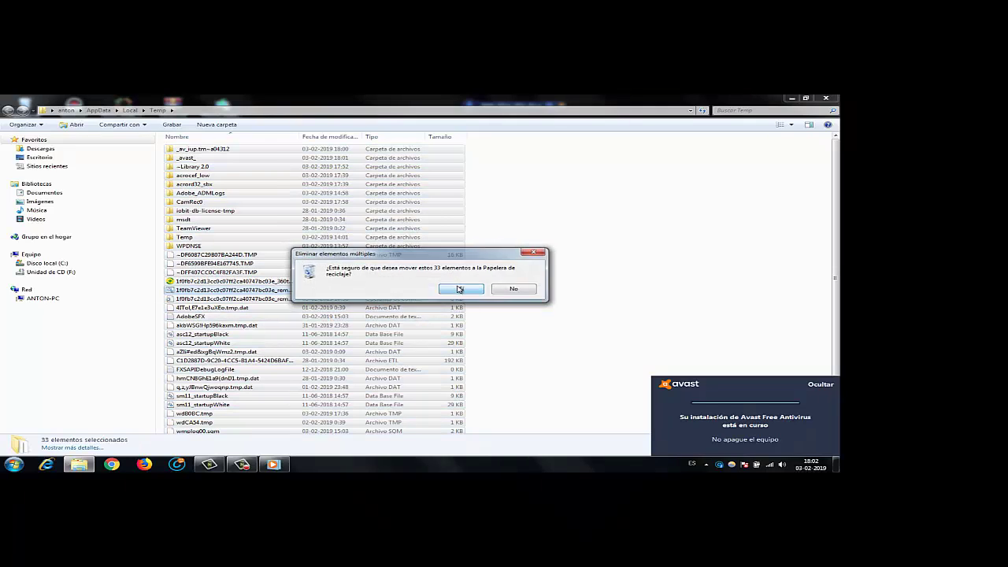
click(459, 289)
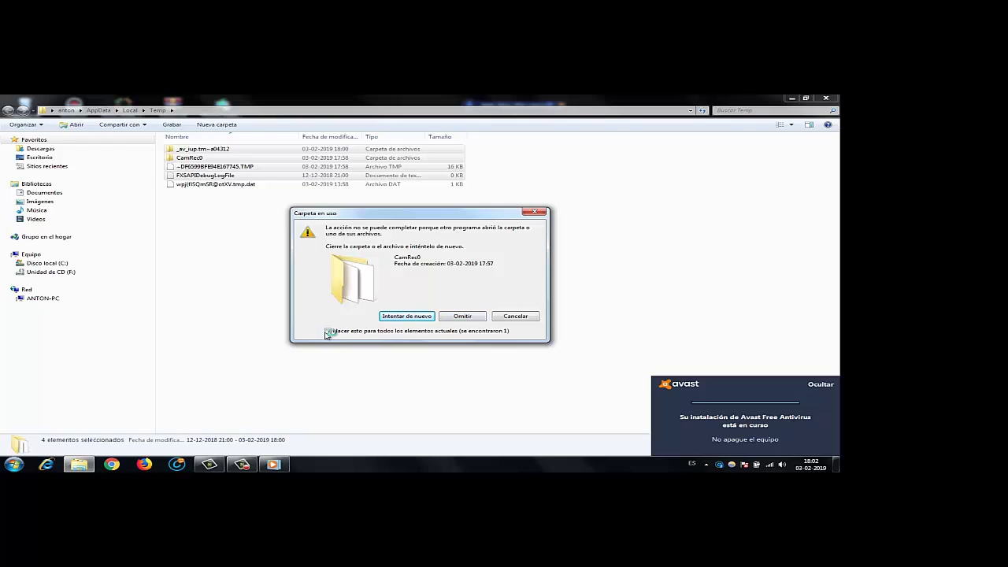
- Retry deleting the in-use CamRec0 folder, cancel the deletion at the in-use TMP file and close the folder window
click(327, 331)
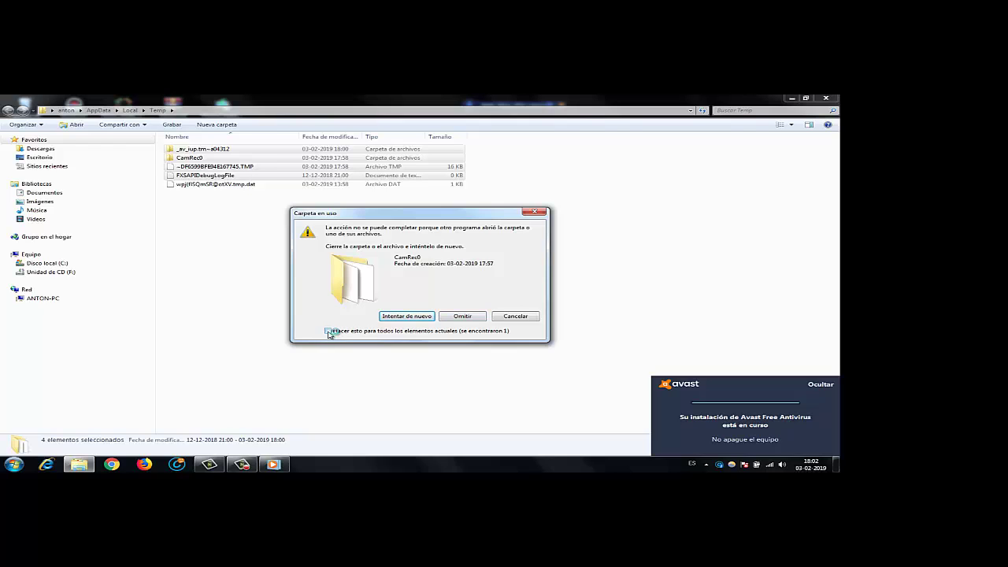
click(426, 316)
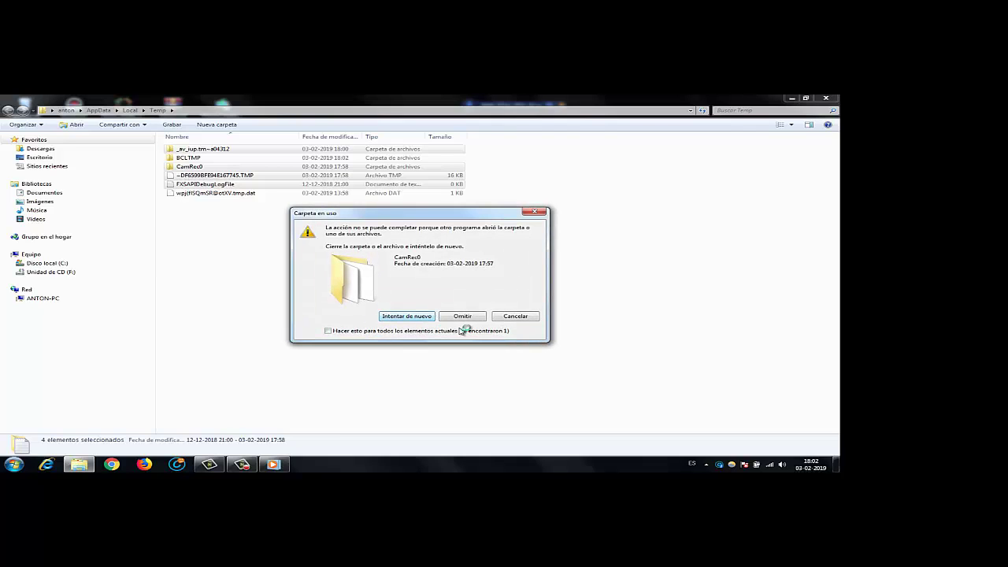
key(Return)
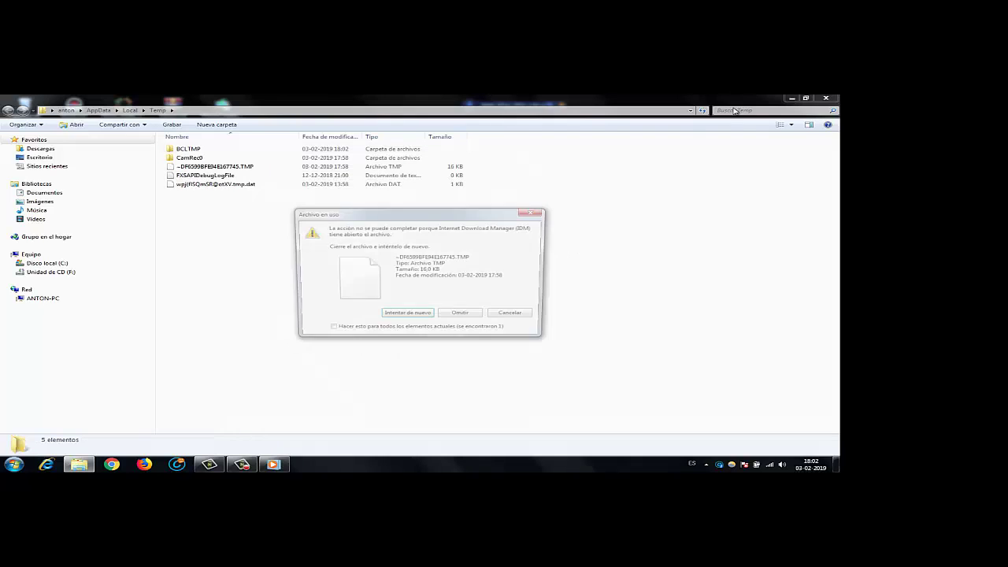
click(503, 318)
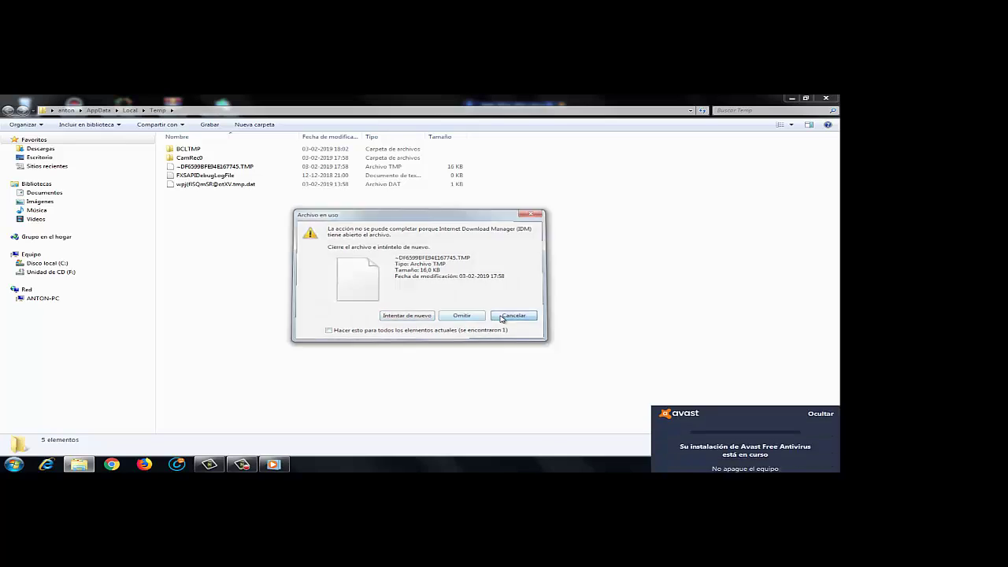
click(805, 98)
key(alt+F4)
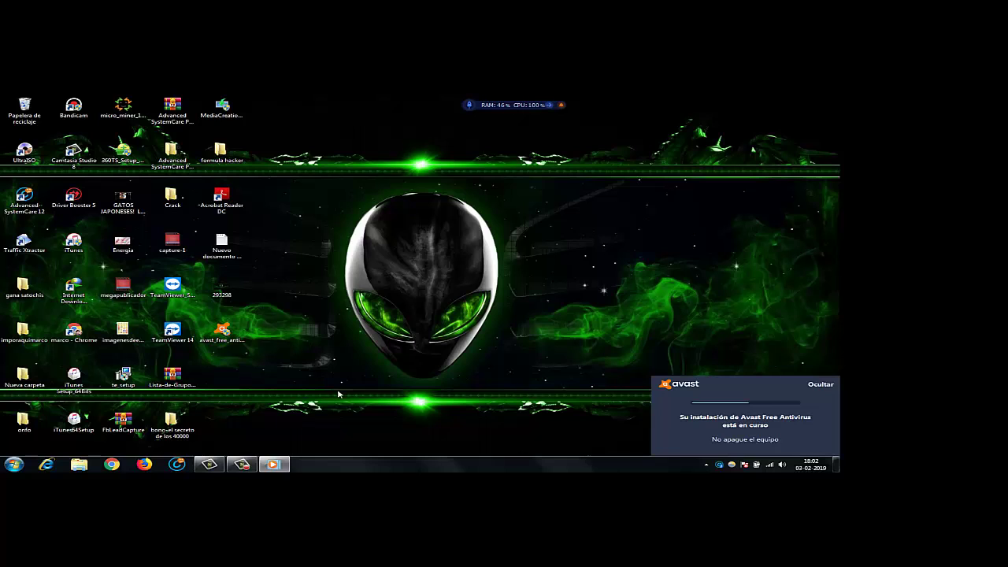
- Empty the Recycle Bin from the desktop, permanently deleting its contents
click(19, 102)
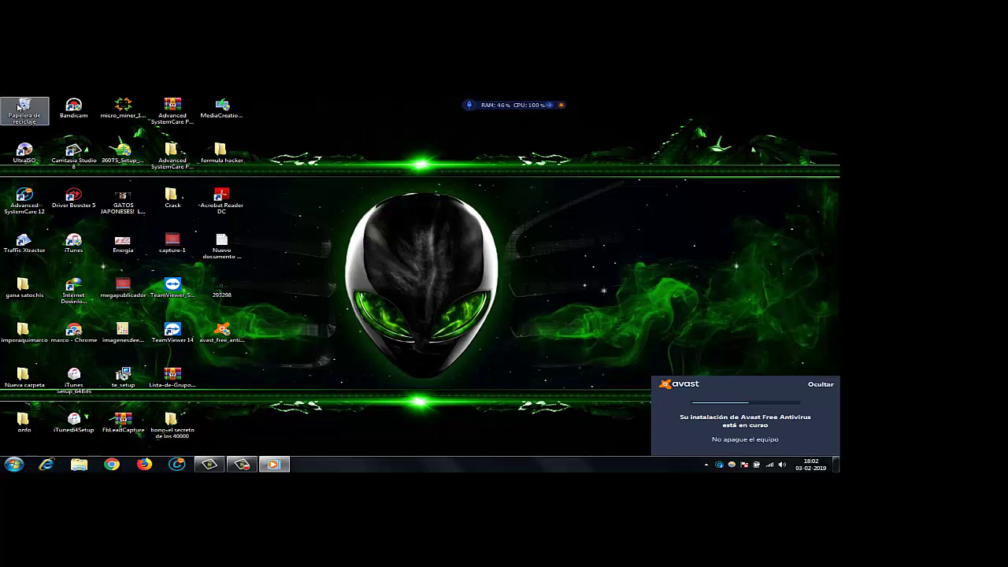
right_click(18, 104)
click(35, 120)
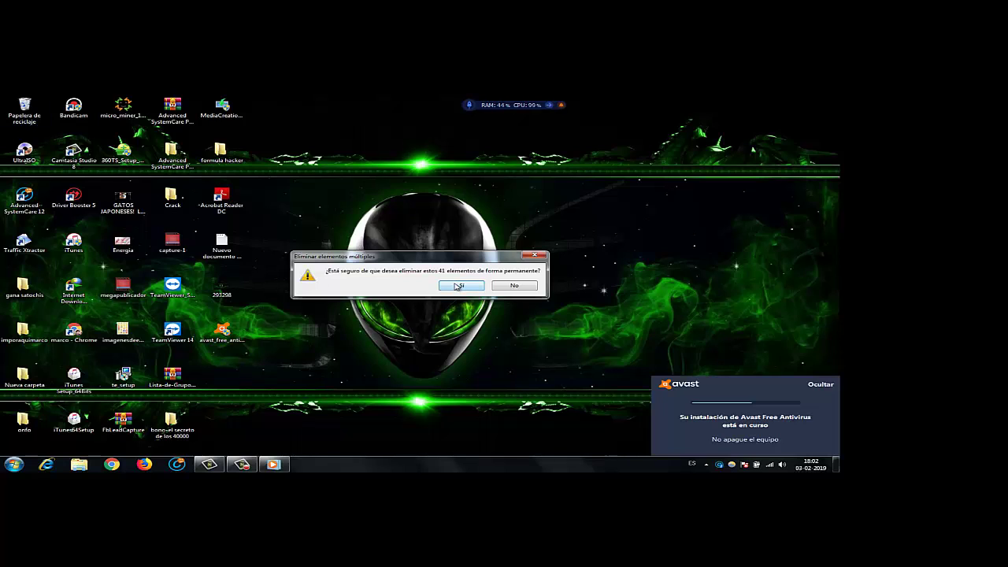
click(458, 287)
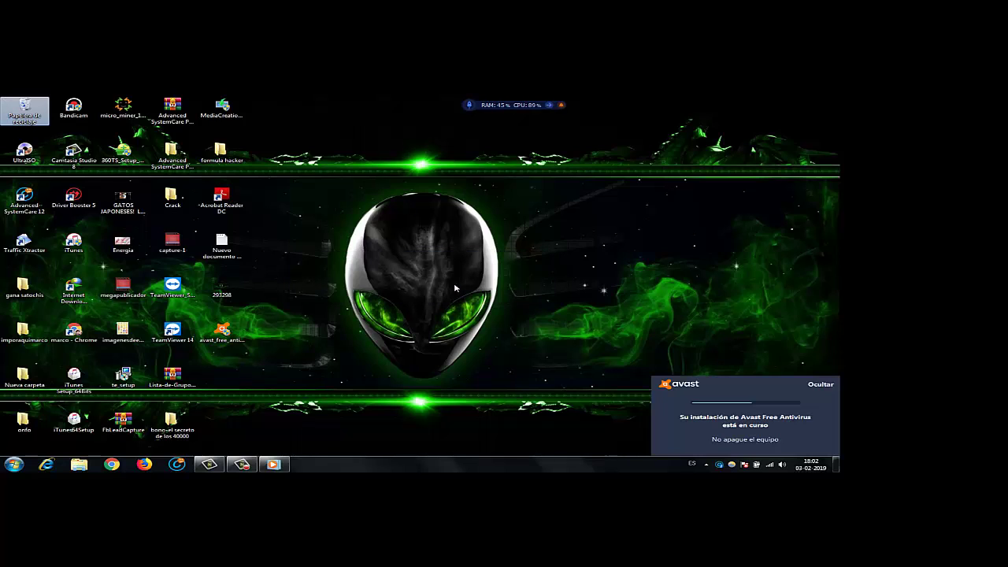
- Dismiss the Advanced SystemCare alert about the new Avast startup item and refresh the desktop
click(395, 233)
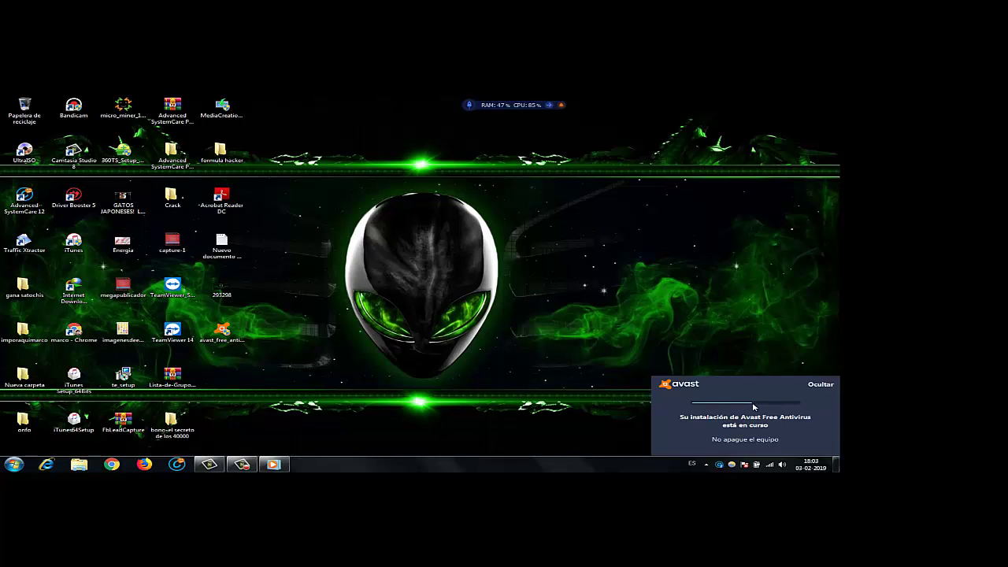
mouse_move(752, 407)
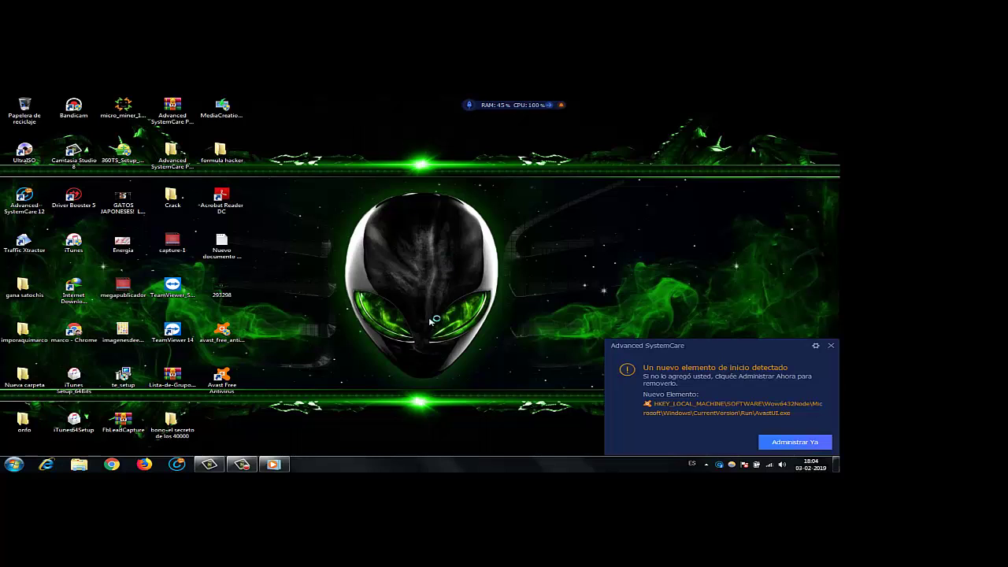
click(830, 345)
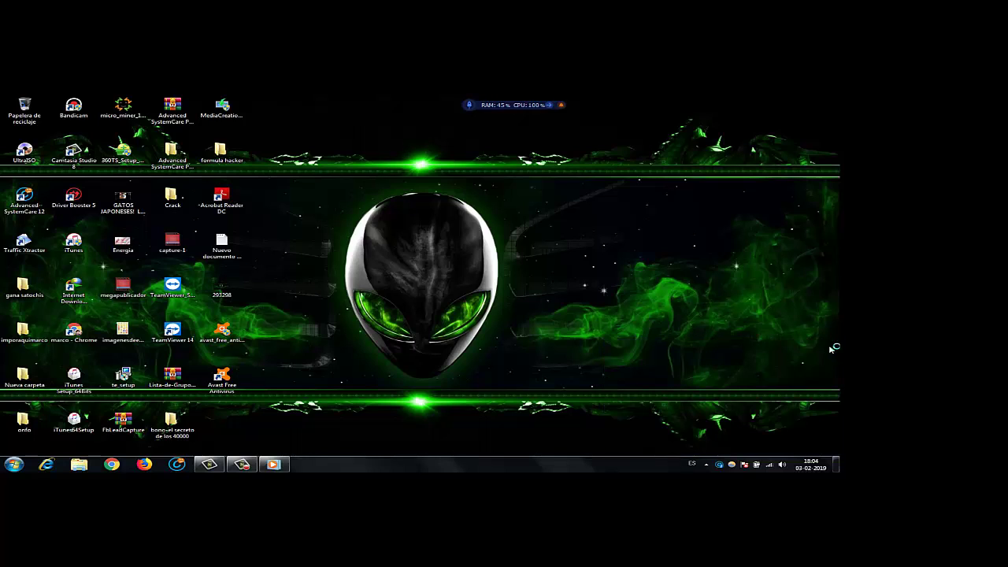
right_click(367, 255)
click(399, 280)
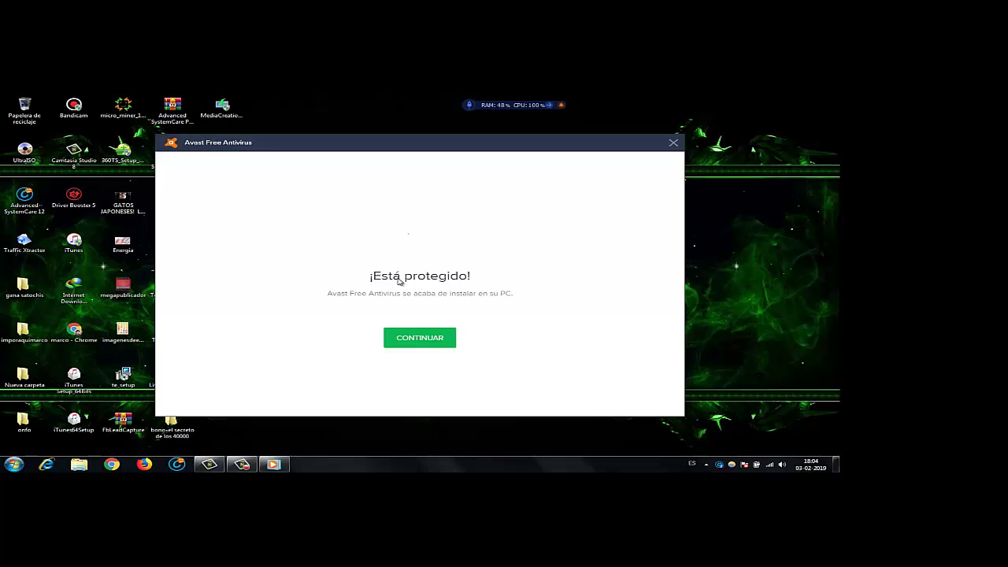
- Continue through Avast's installation confirmation and data-sharing notice, and decline protection for an Android phone
click(437, 339)
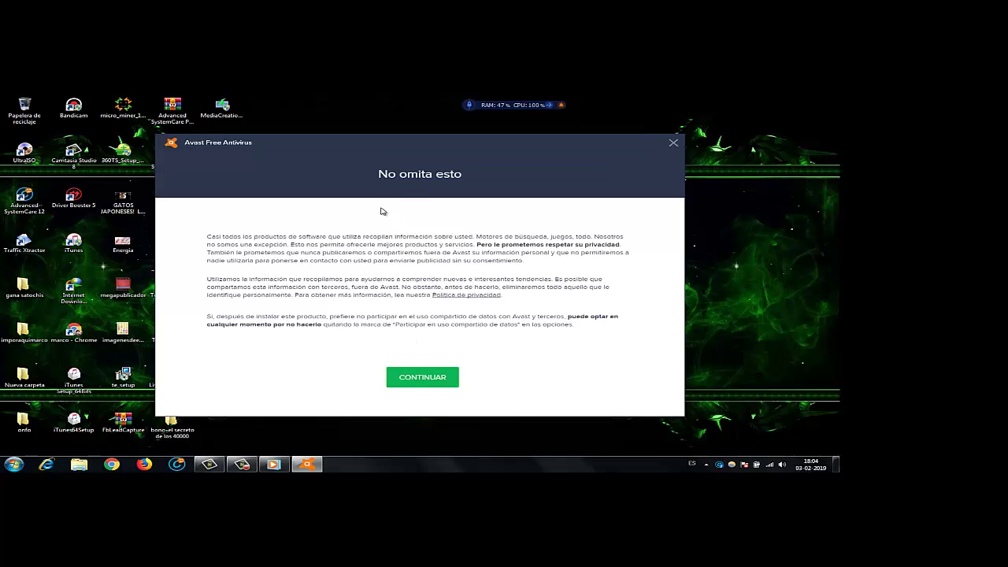
click(433, 386)
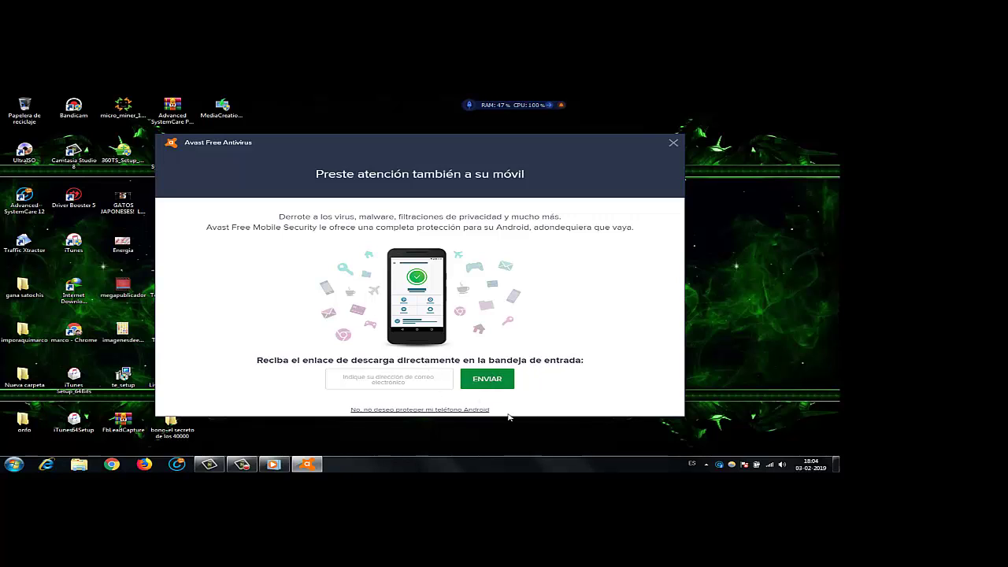
click(424, 411)
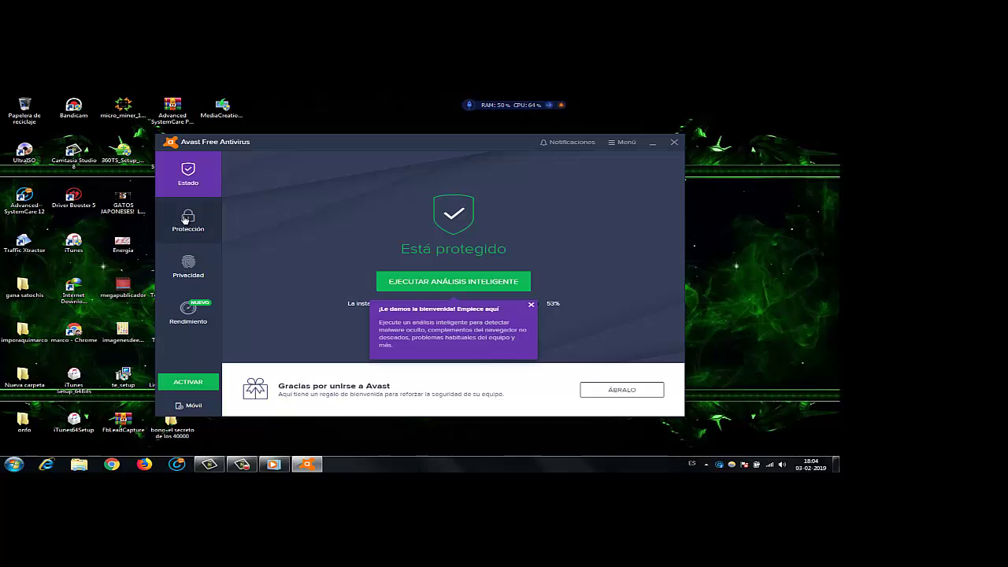
- Look through Avast's protection, privacy and performance features, and return to the status overview
click(189, 220)
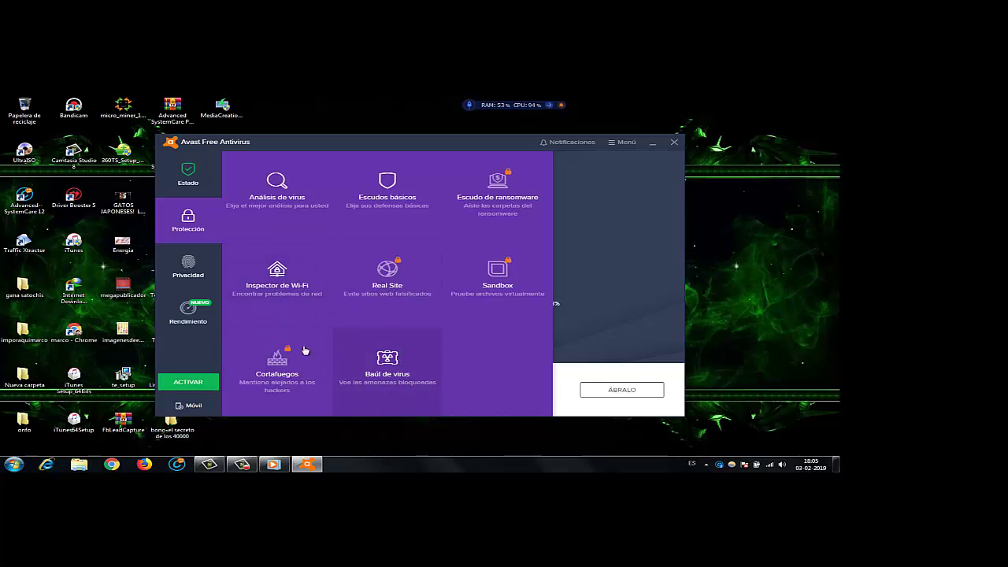
mouse_move(189, 264)
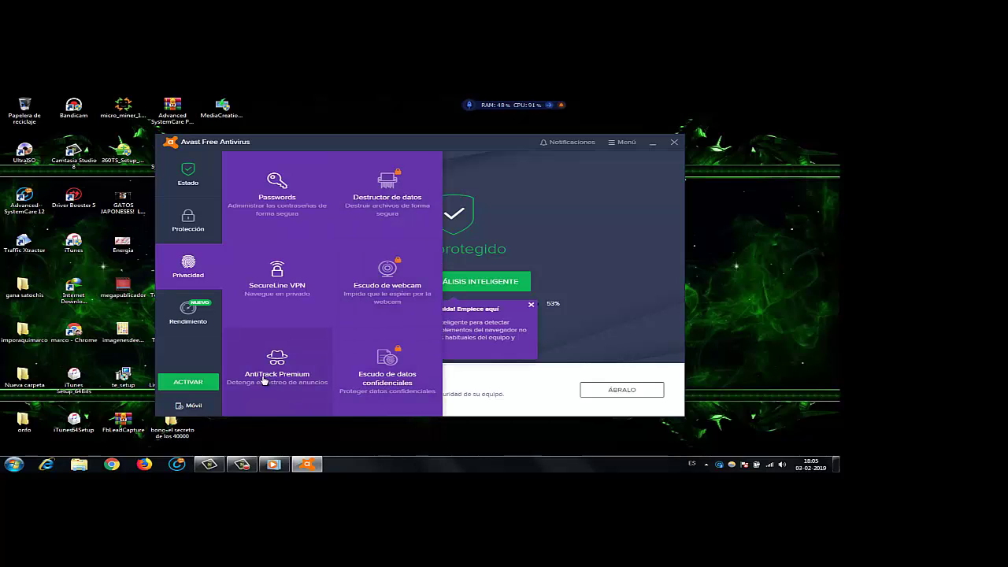
click(186, 312)
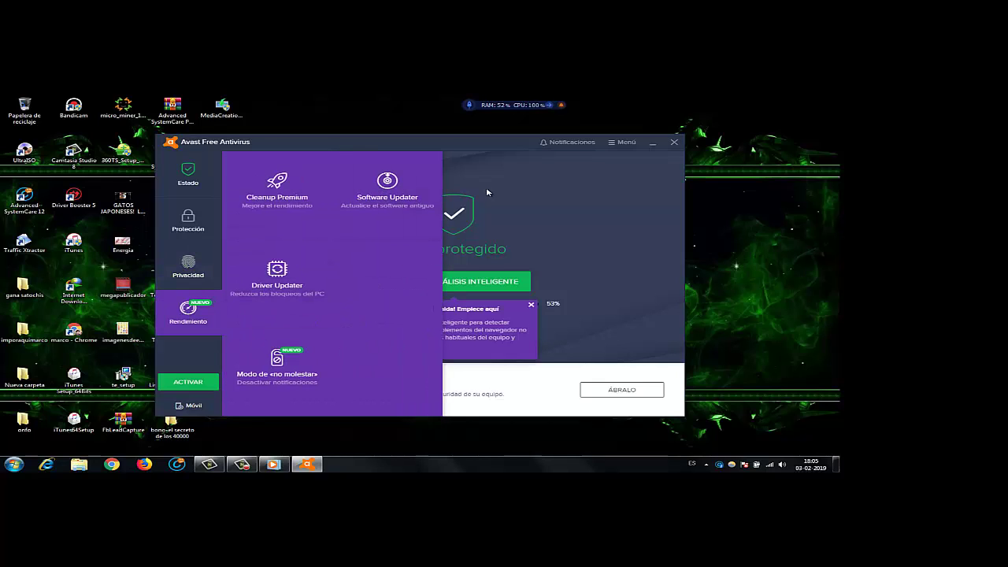
click(506, 182)
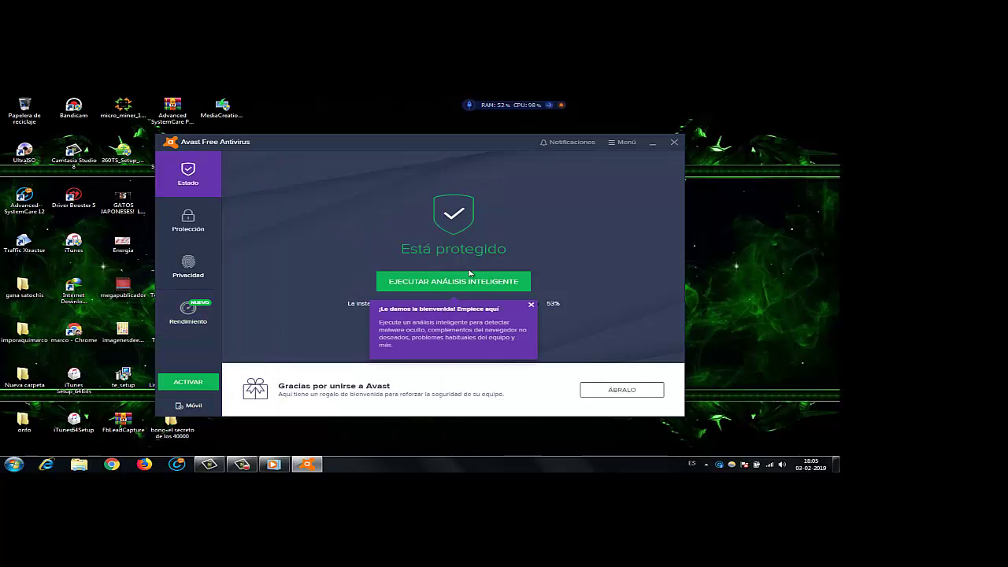
- Dismiss the welcome tip and start an Avast smart scan (Análisis inteligente)
click(532, 305)
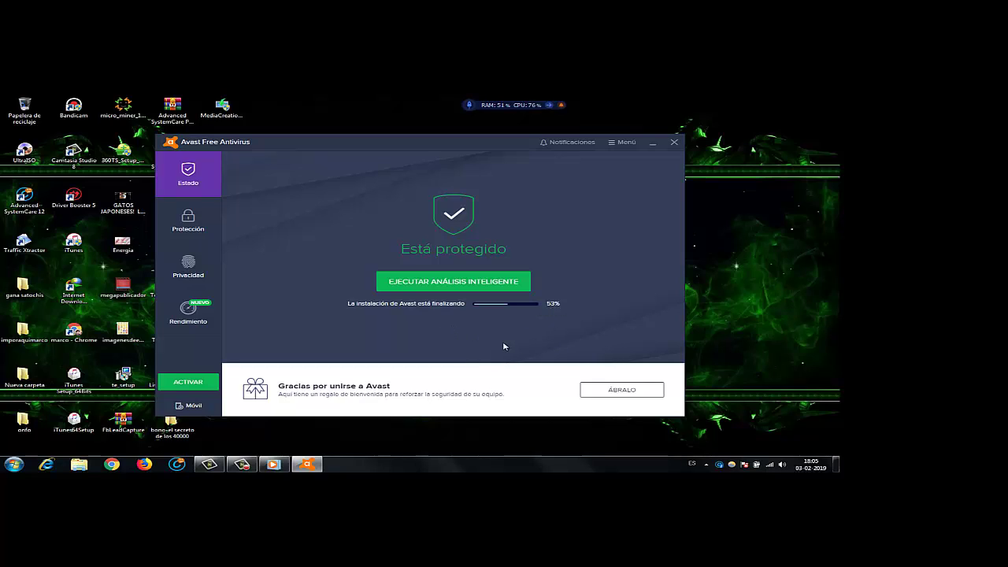
click(434, 283)
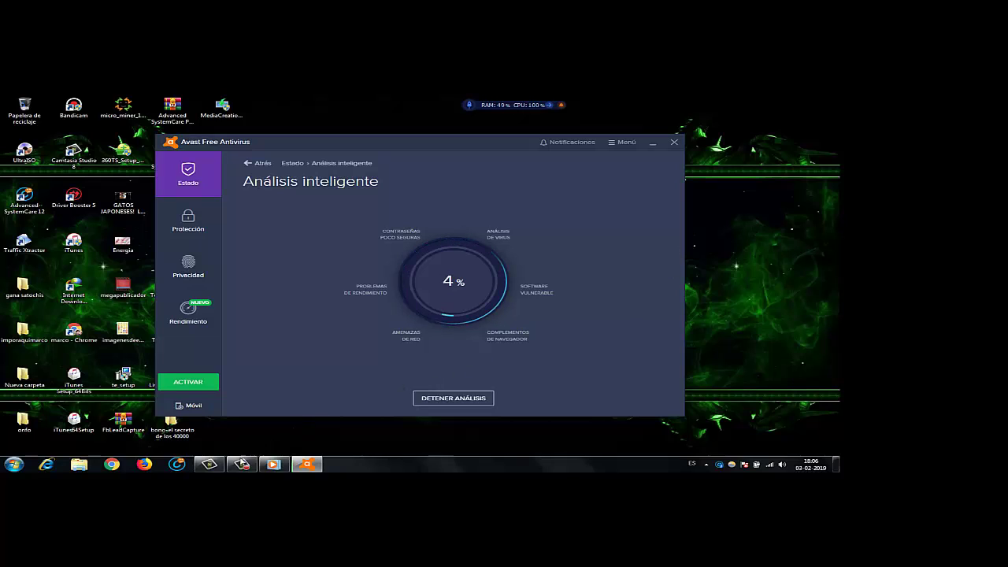
click(221, 466)
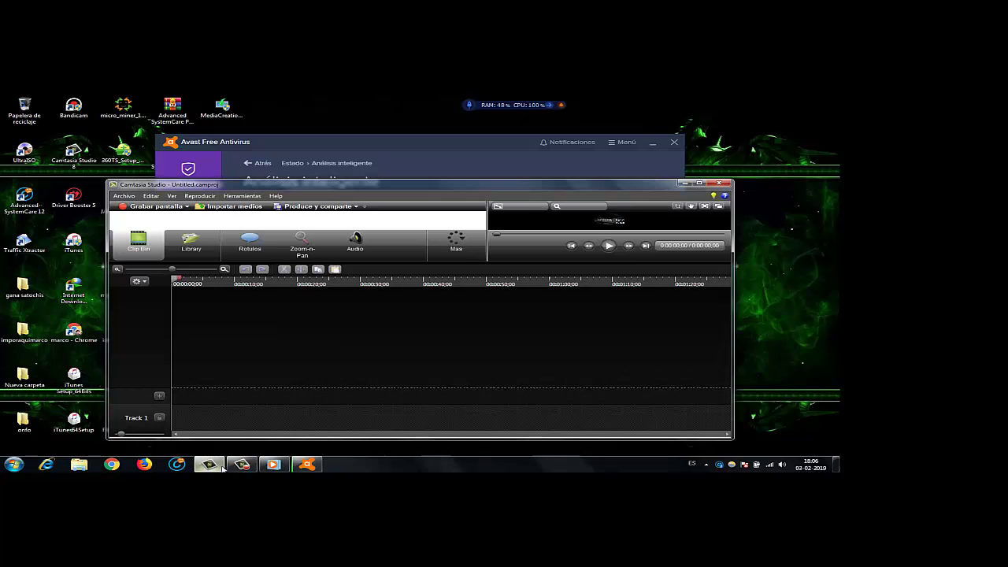
key(super+Down)
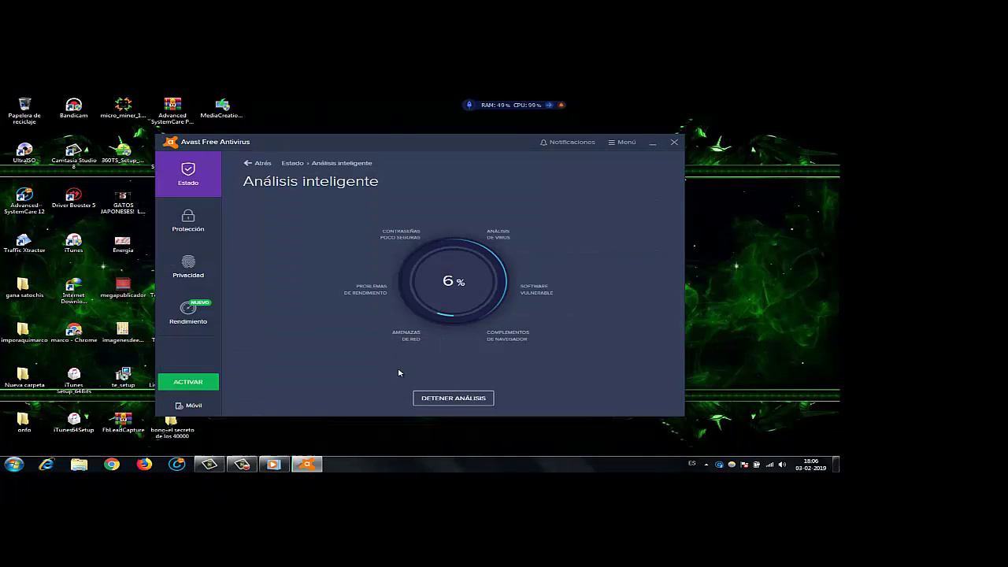
click(242, 464)
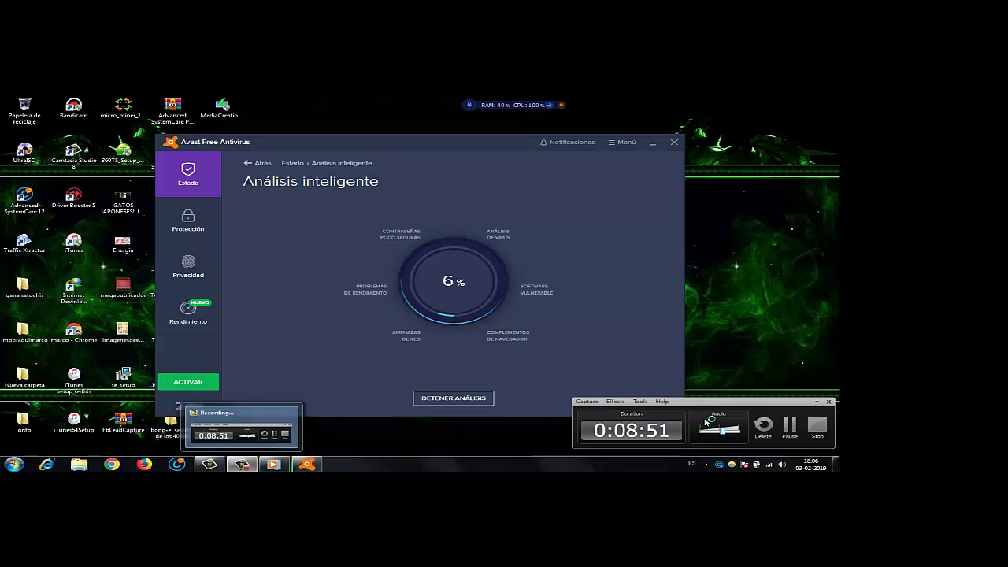